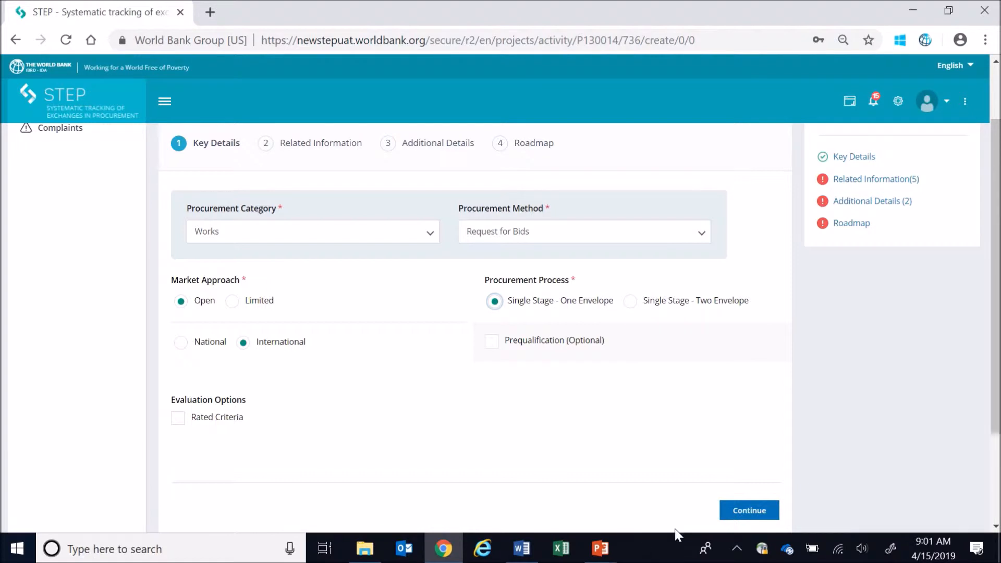
- Continue to Related Information, generate a reference number for the activity, and replace it with CW-01
click(743, 513)
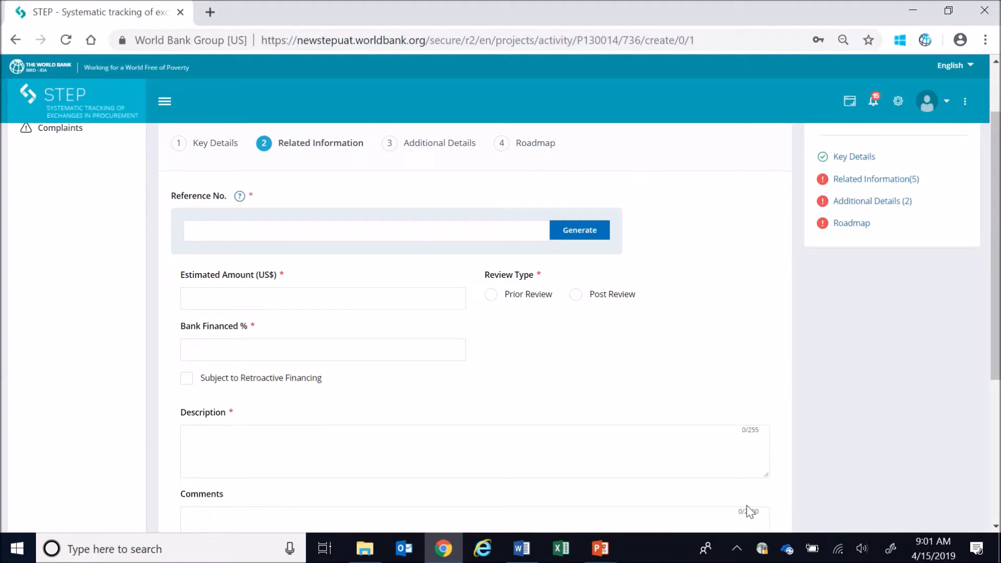
click(580, 230)
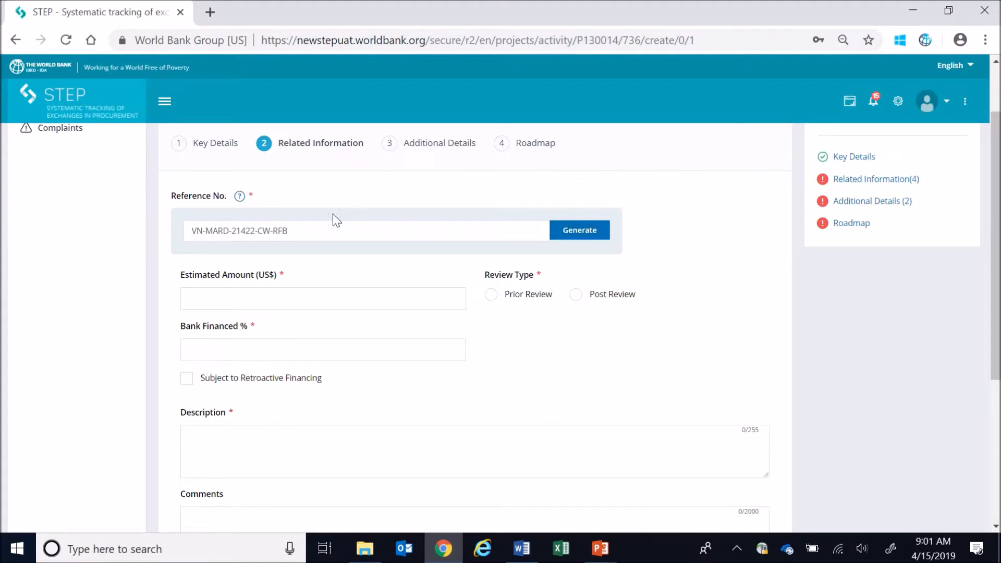
drag(297, 232, 130, 219)
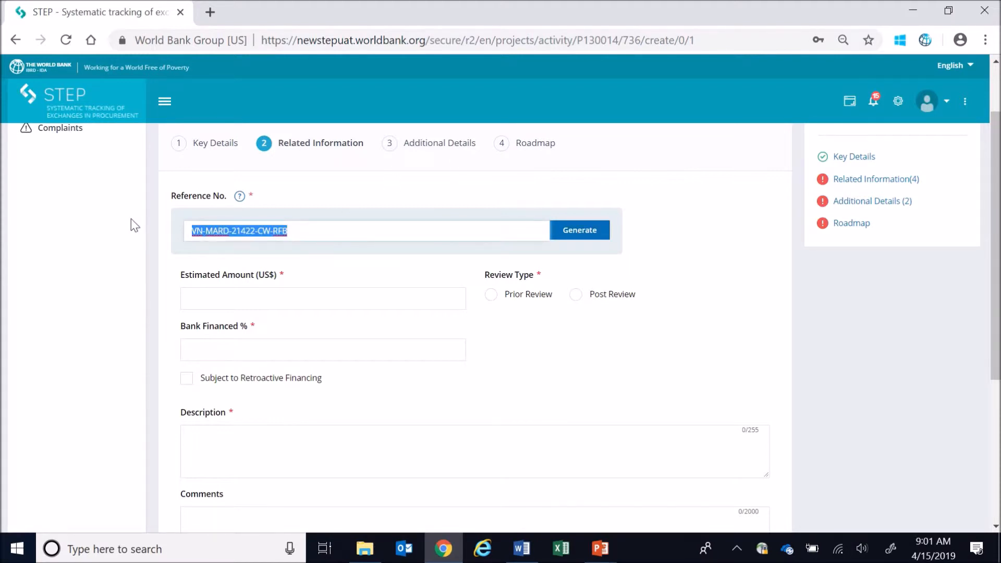
key(BackSpace)
text(CW-01)
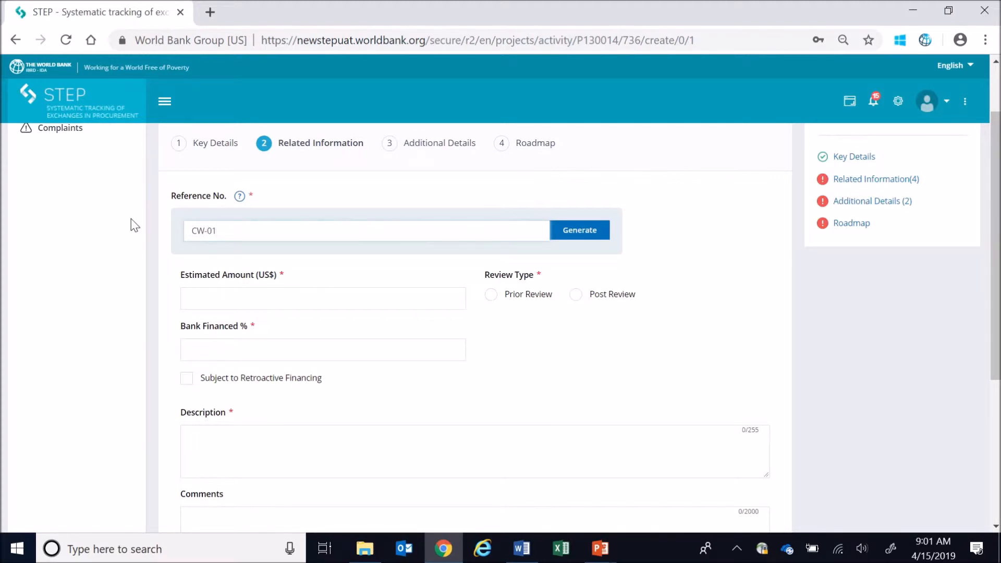
- Save the partially completed activity CW-01 and acknowledge the save confirmation
scroll(630, 391, down, 5)
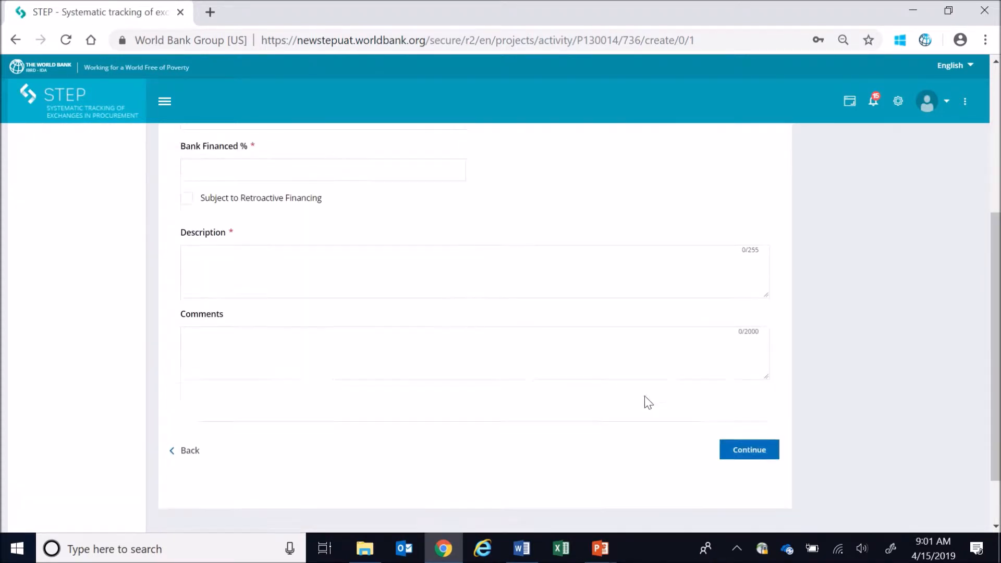
click(758, 401)
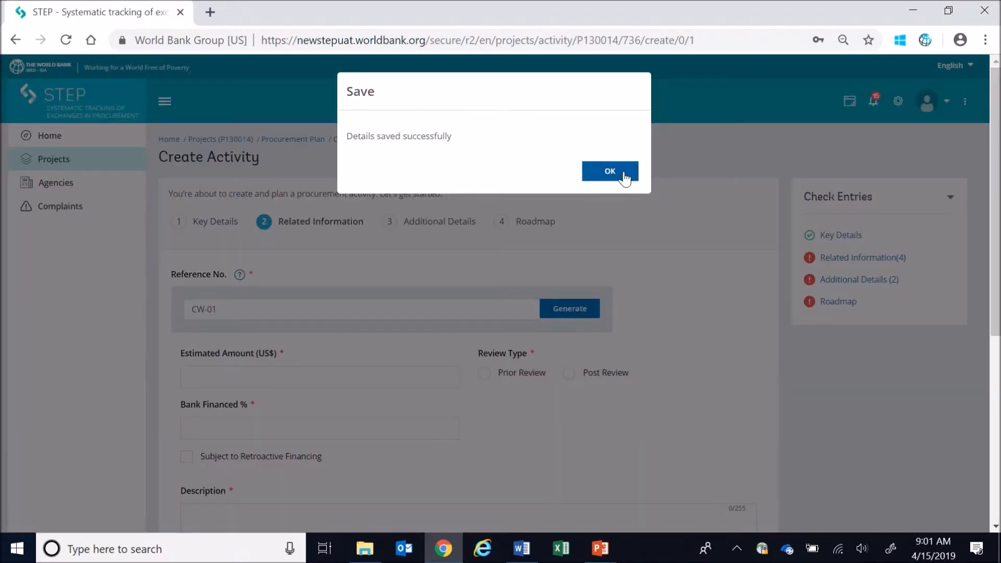
click(623, 173)
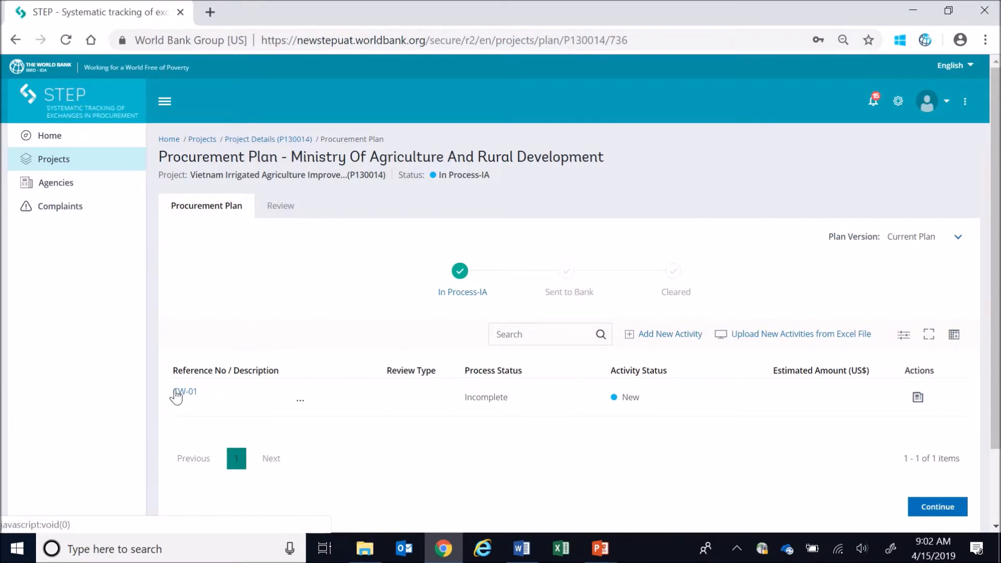
- Reopen activity CW-01 from the procurement plan and start editing its Related Information section
click(177, 392)
scroll(290, 412, down, 2)
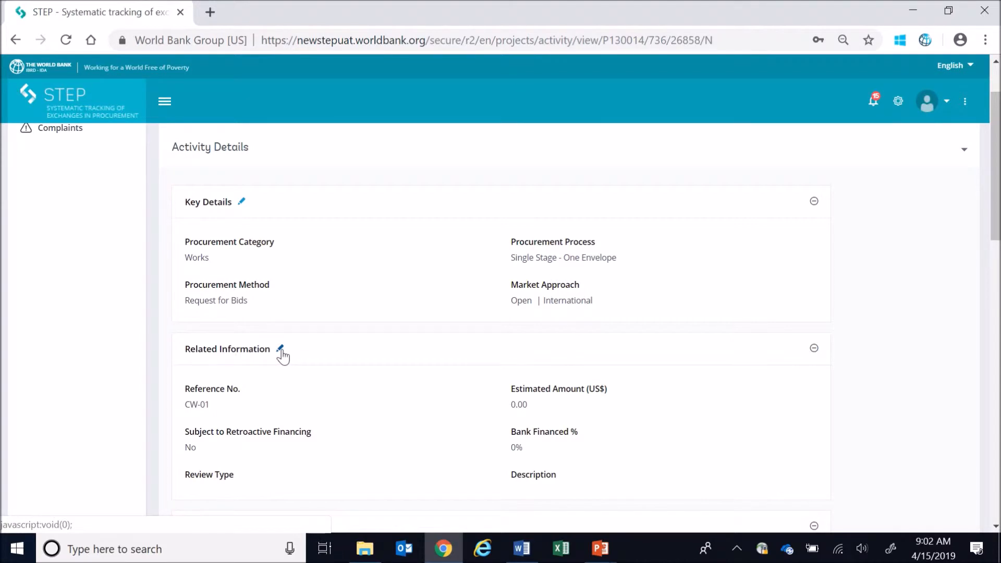
click(280, 349)
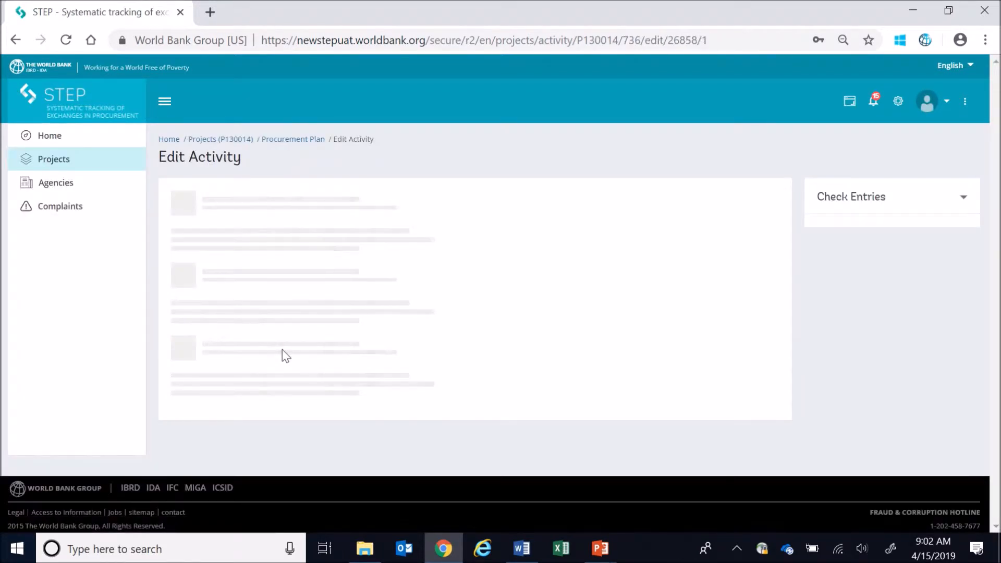
- Set the estimated amount to US$ 21,000,000, the bank-financed share to 100%, and the review type to Prior Review
click(393, 374)
text(21,000,000)
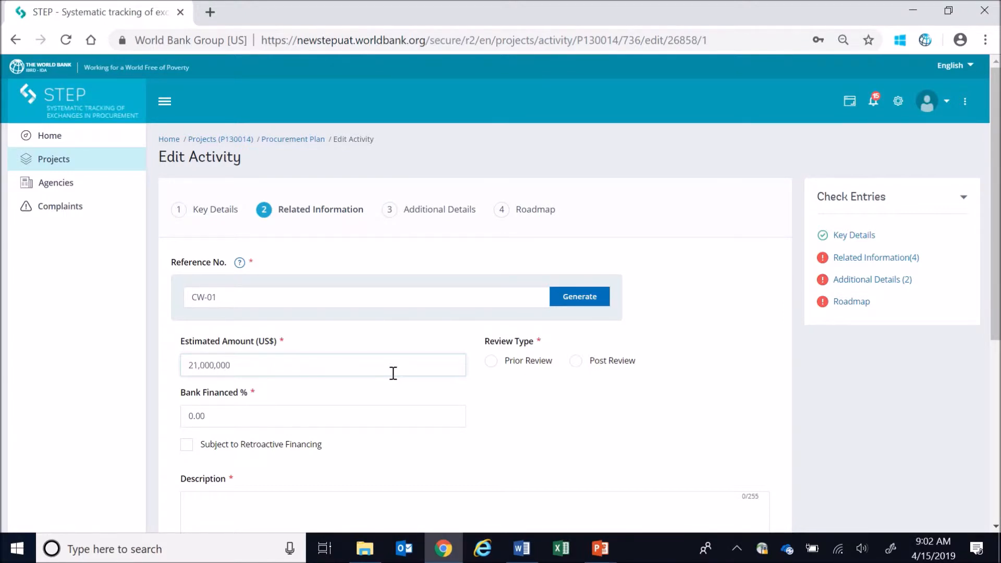
click(195, 415)
text(100)
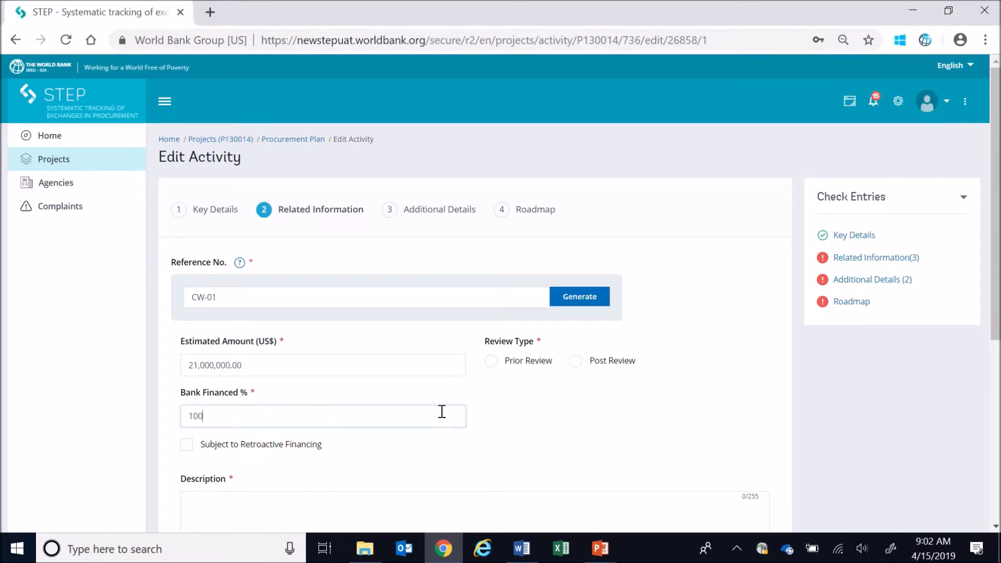
click(531, 363)
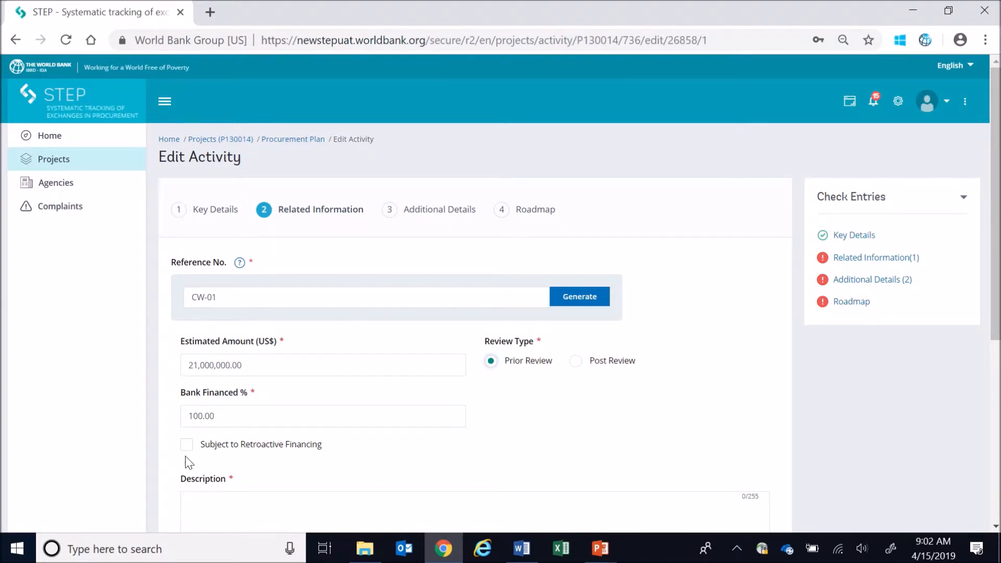
- Enter the description "Construction of North Main canals and on-canal structures sections K10-K19, K20-K29 and K30-K39 (3 lots)" and the comment "Fixed Unit Rate"
scroll(186, 459, down, 3)
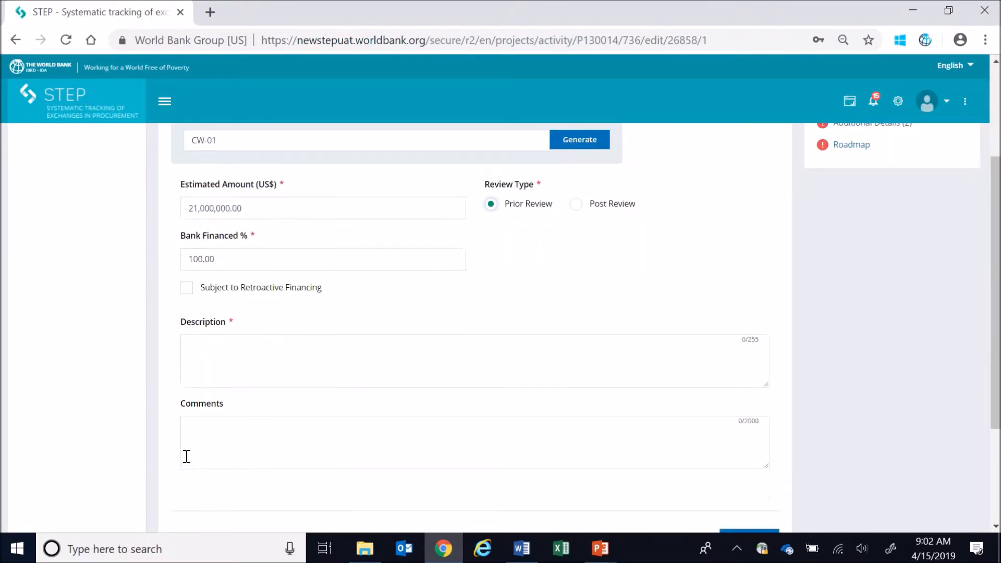
click(212, 361)
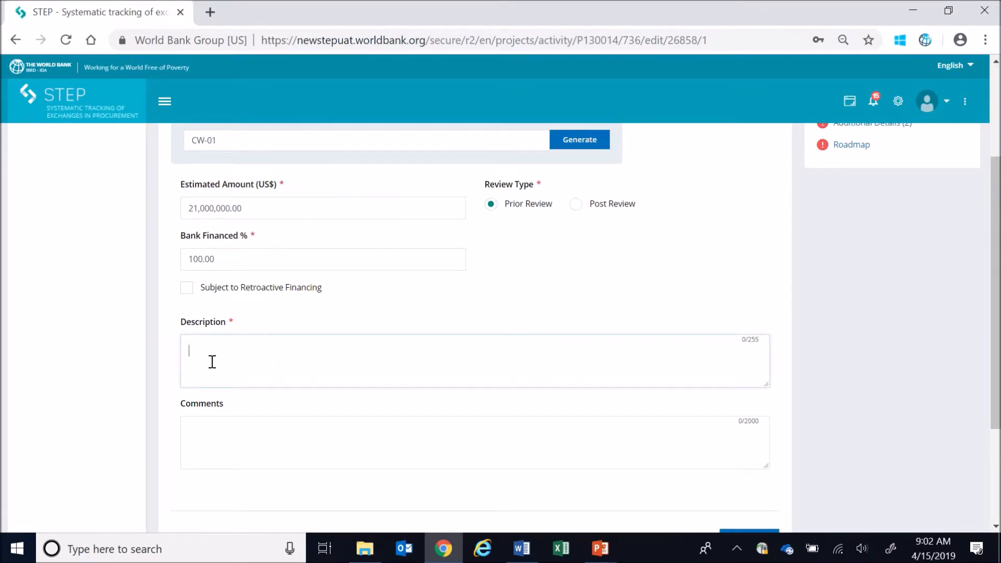
text(Construction)
text(of North Main canal and on-canal structures sections K10-K19, K20-K29 and K30-K39 (3 lots))
click(266, 431)
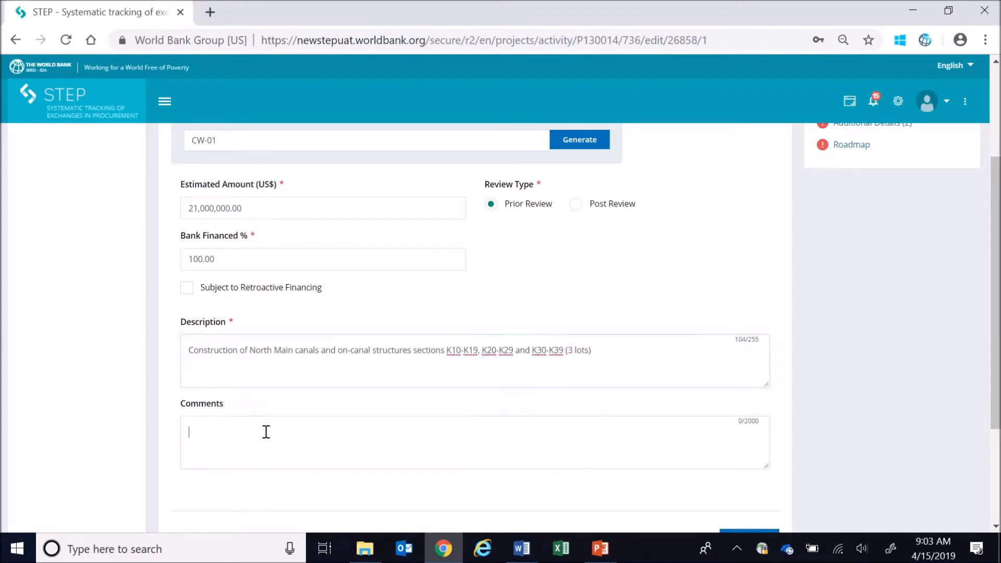
text(Fixed Unit Rate)
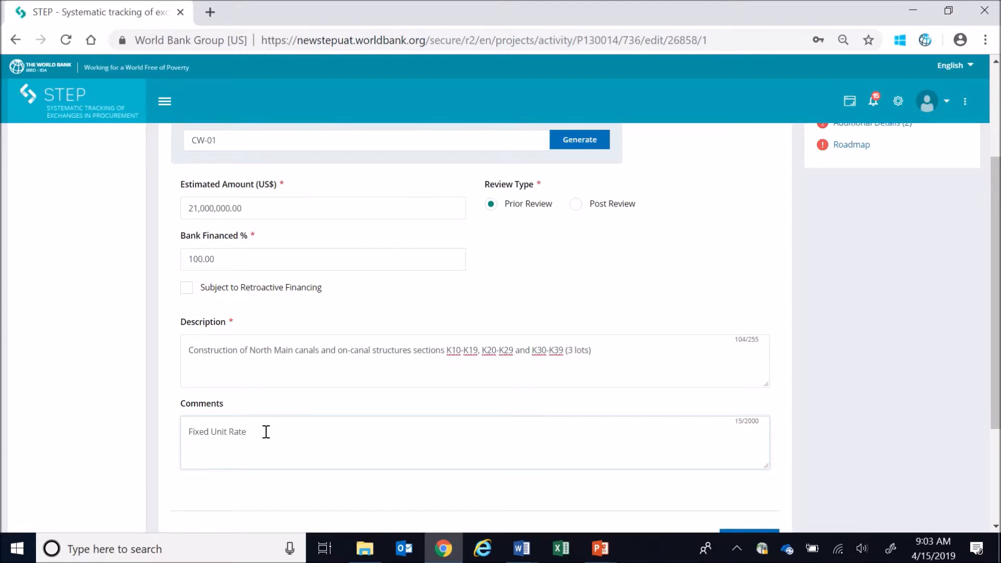
- Save the completed Related Information and proceed to the activity's Additional Details
scroll(266, 432, down, 2)
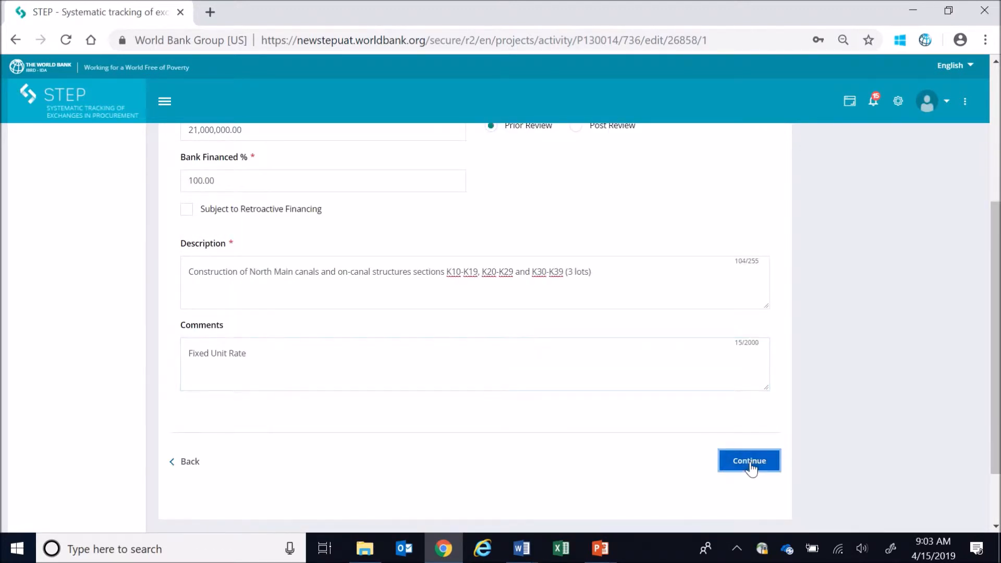
click(749, 463)
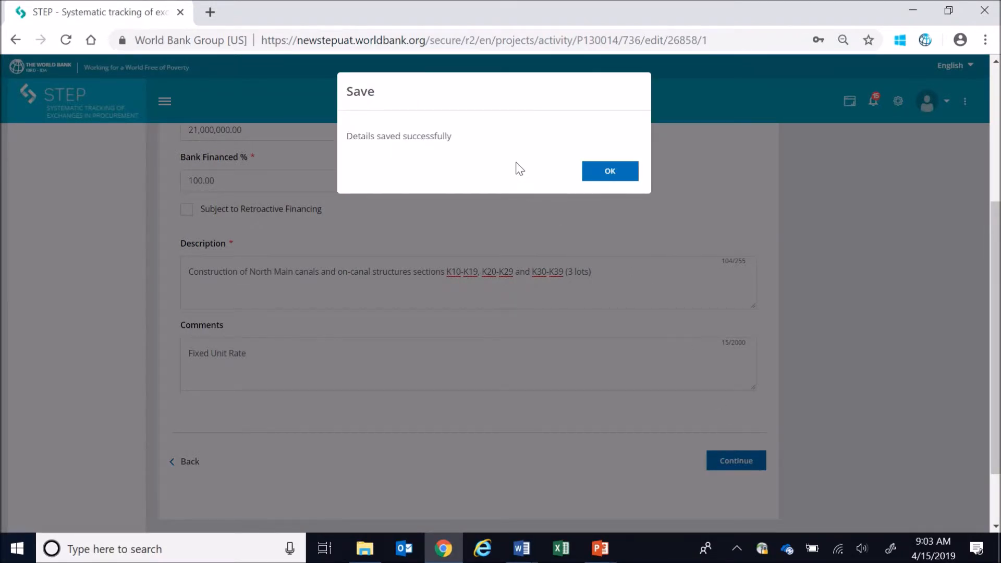
click(609, 172)
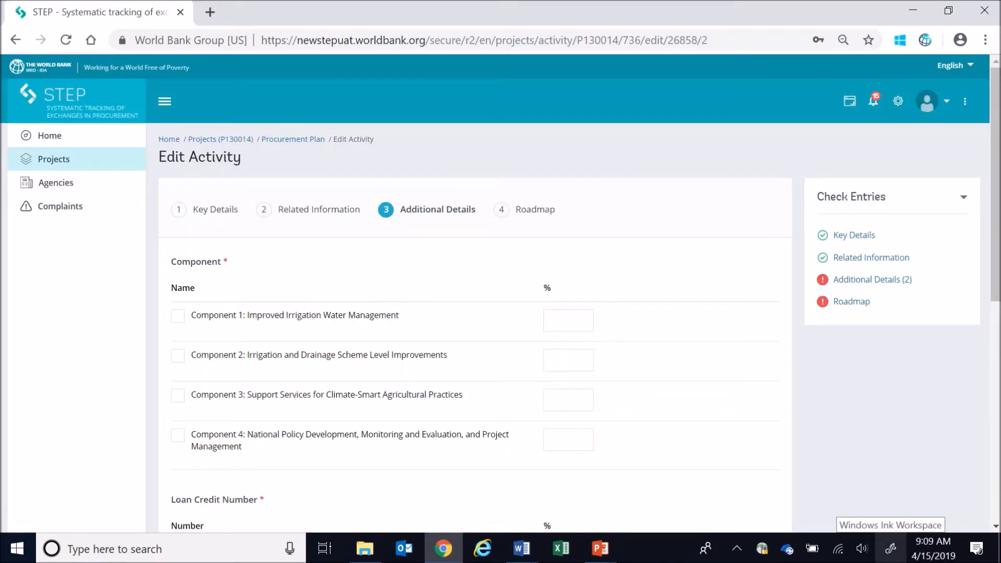
- Allocate 100% of the activity to Component 2: Irrigation and Drainage Scheme Level Improvements
click(566, 359)
text(100)
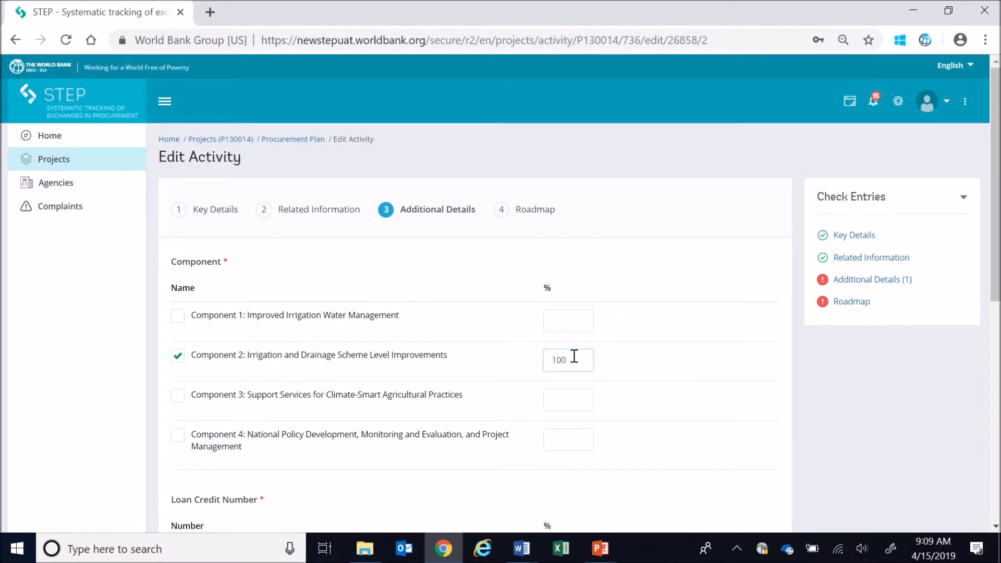
scroll(751, 415, down, 2)
scroll(750, 415, down, 3)
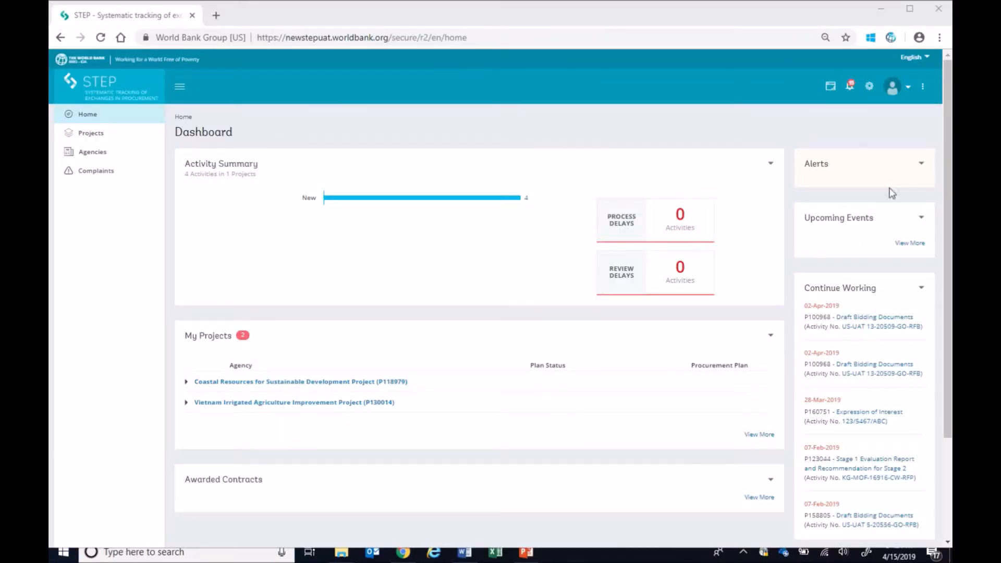
- View the available templates and related information resources from the dashboard
click(923, 88)
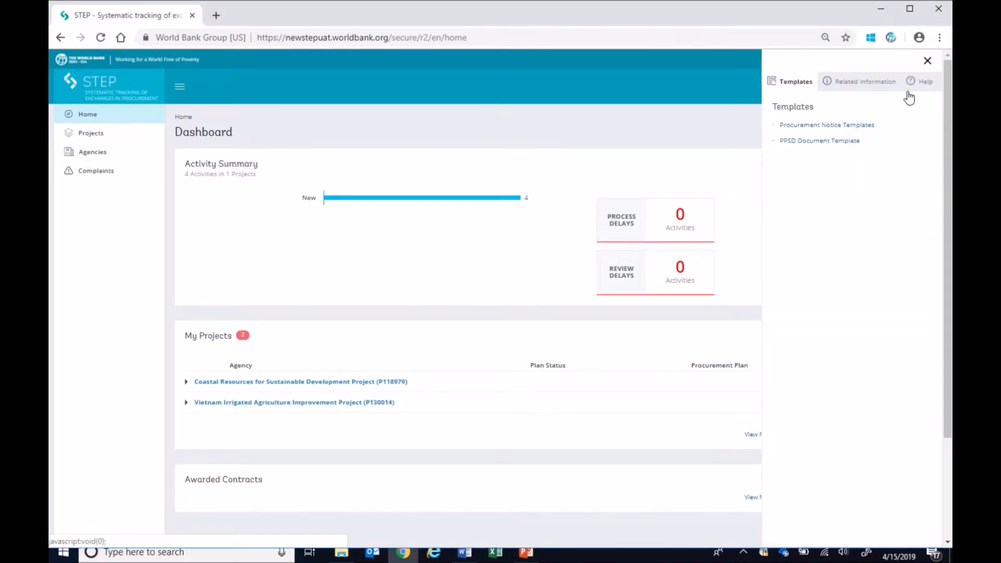
click(880, 86)
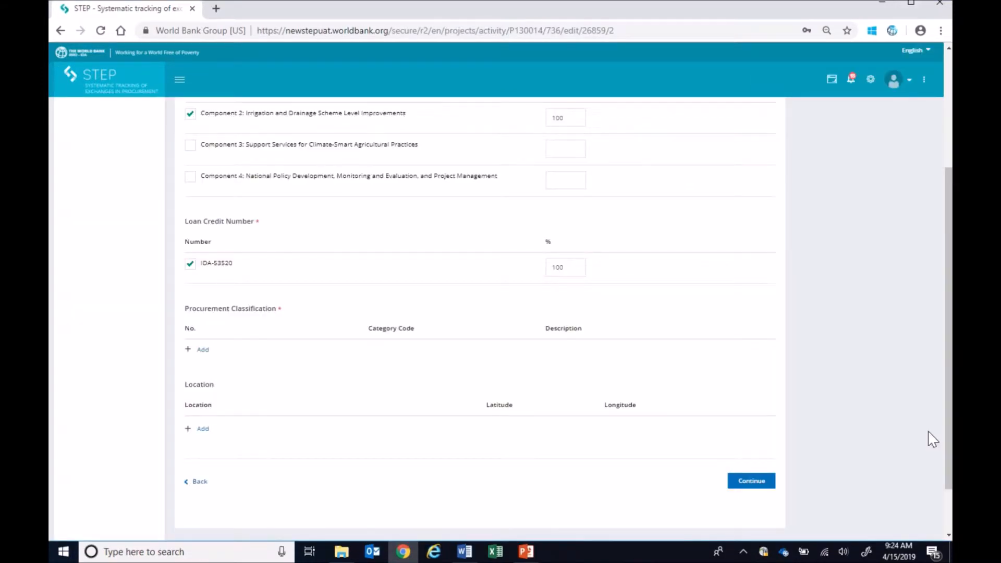
- Search the procurement classifications by title for "canal" and add Canal construction service to the activity
click(203, 350)
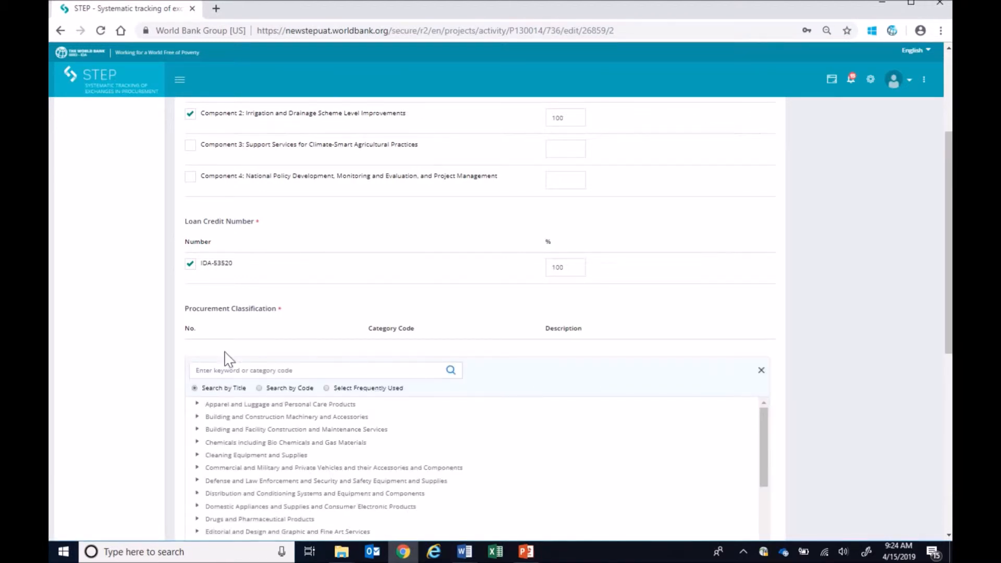
drag(948, 350, 948, 423)
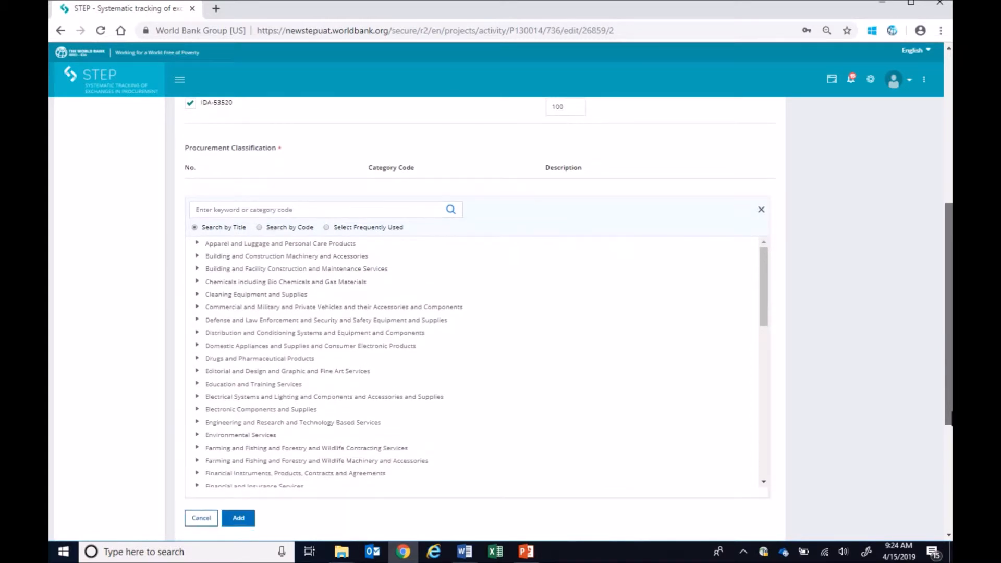
click(266, 209)
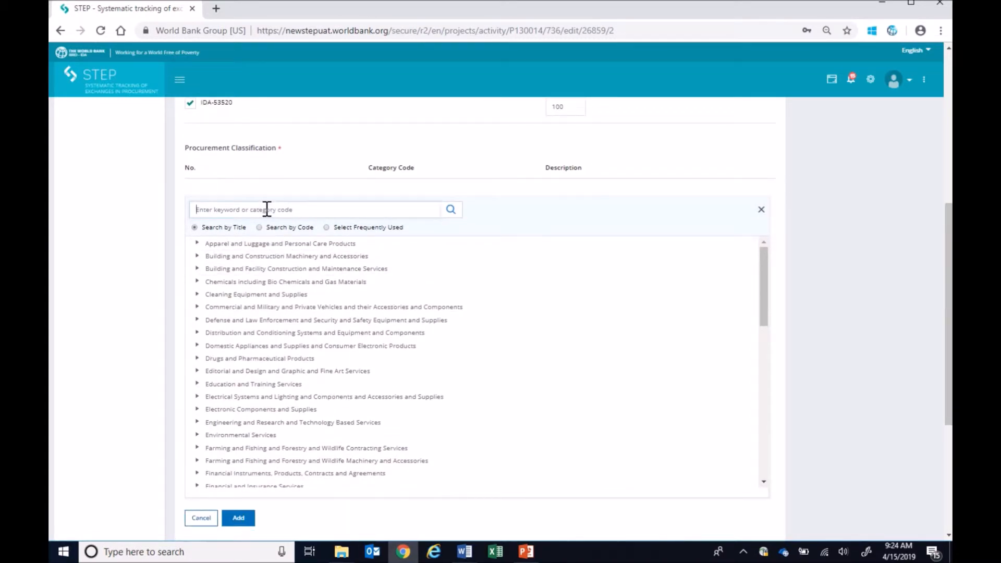
text(canal)
click(451, 211)
click(234, 283)
click(236, 519)
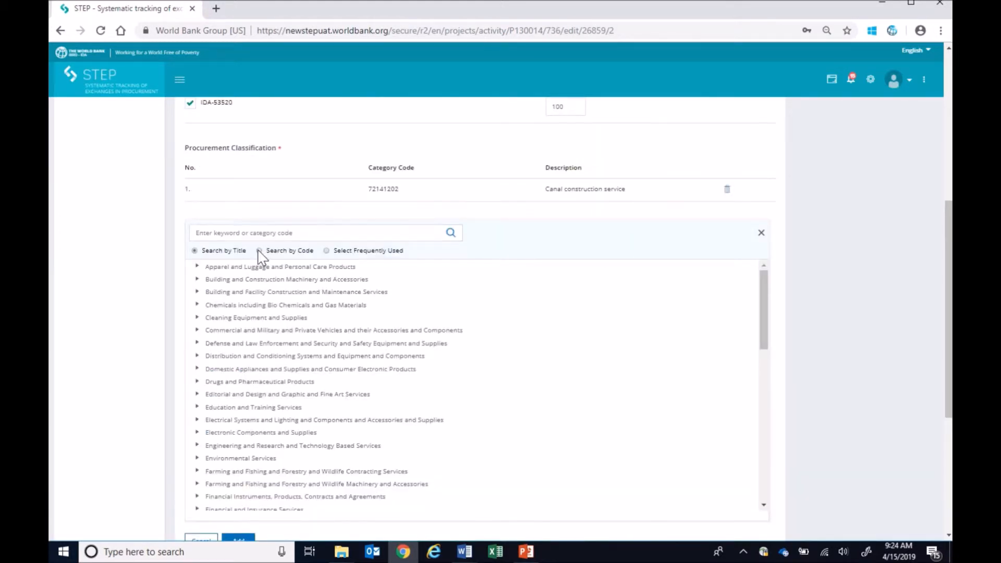
- Search the procurement classifications by code for 72141213 and select Waterway construction service for the activity
click(259, 251)
click(259, 232)
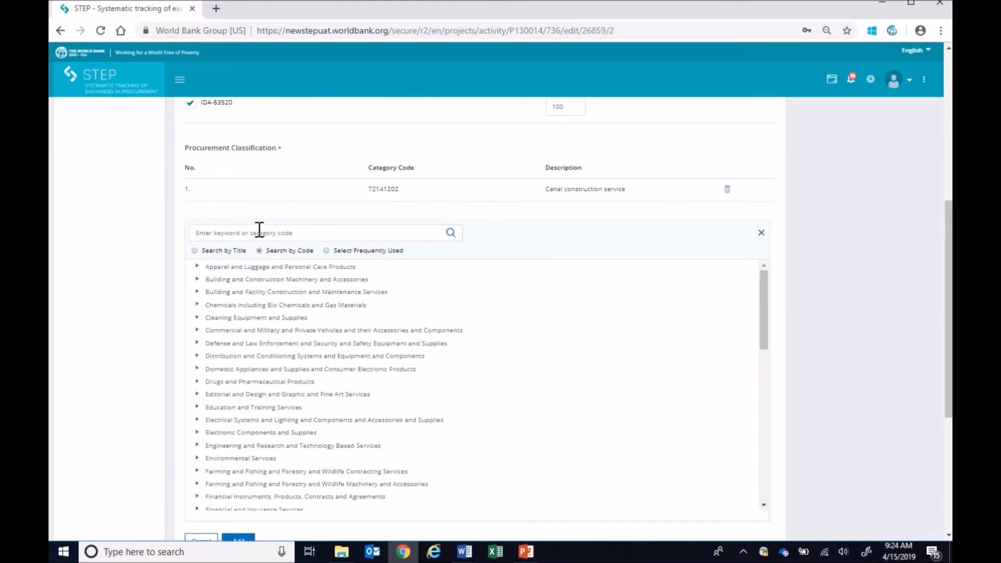
text(72141213)
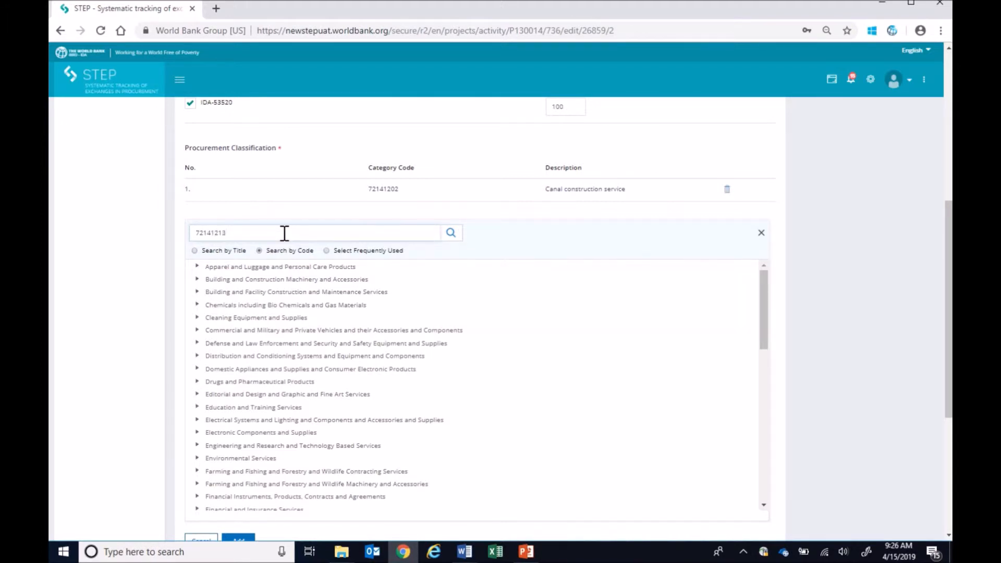
click(451, 234)
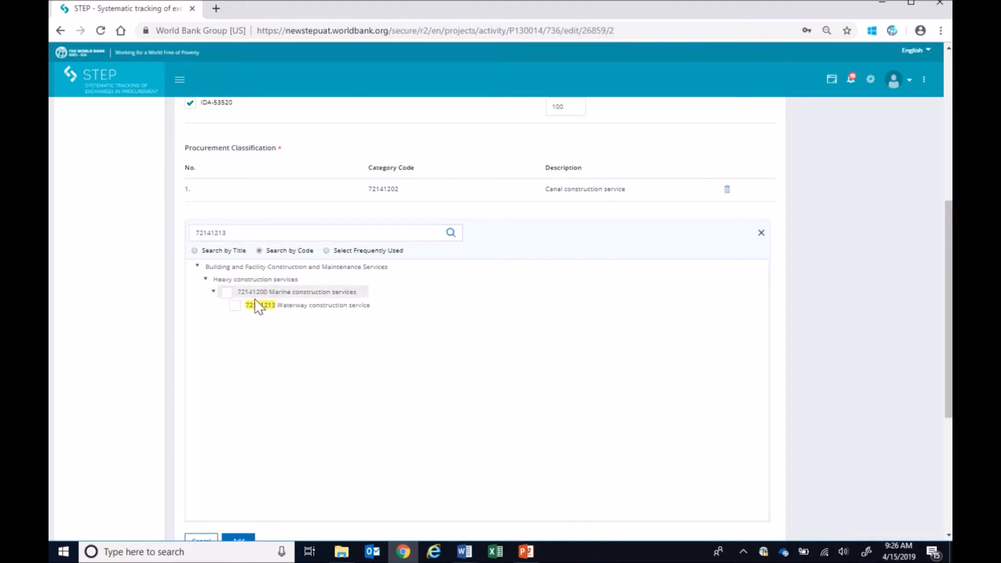
click(235, 307)
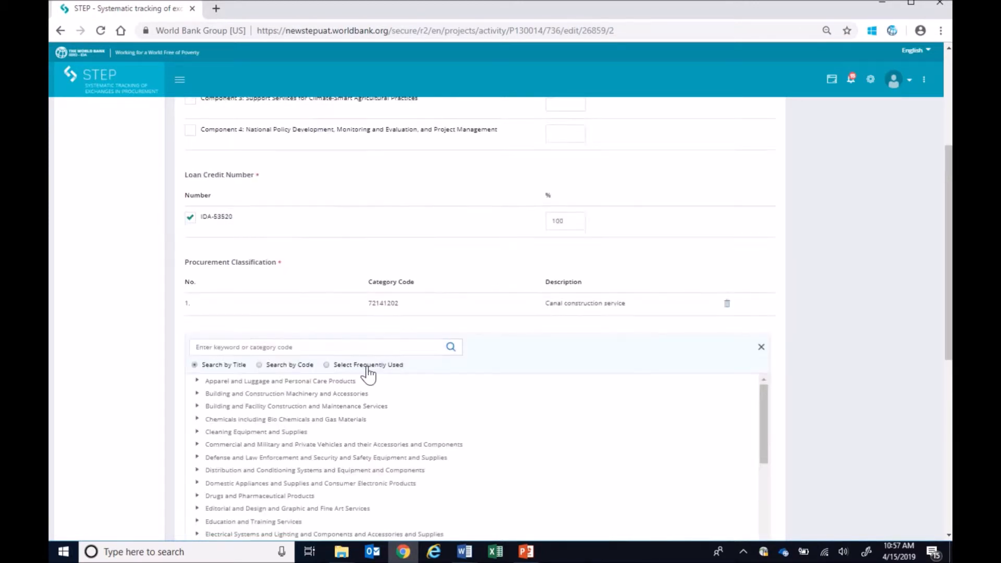
- Browse the frequently used procurement classifications and jump from Canal construction service to the next highlighted entry
click(327, 365)
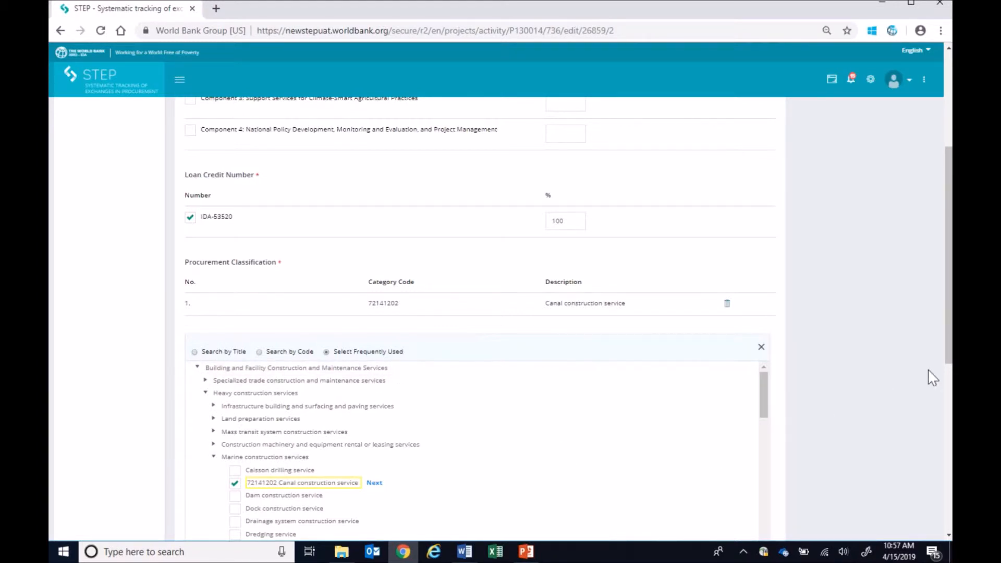
scroll(948, 375, down, 2)
scroll(948, 375, down, 1)
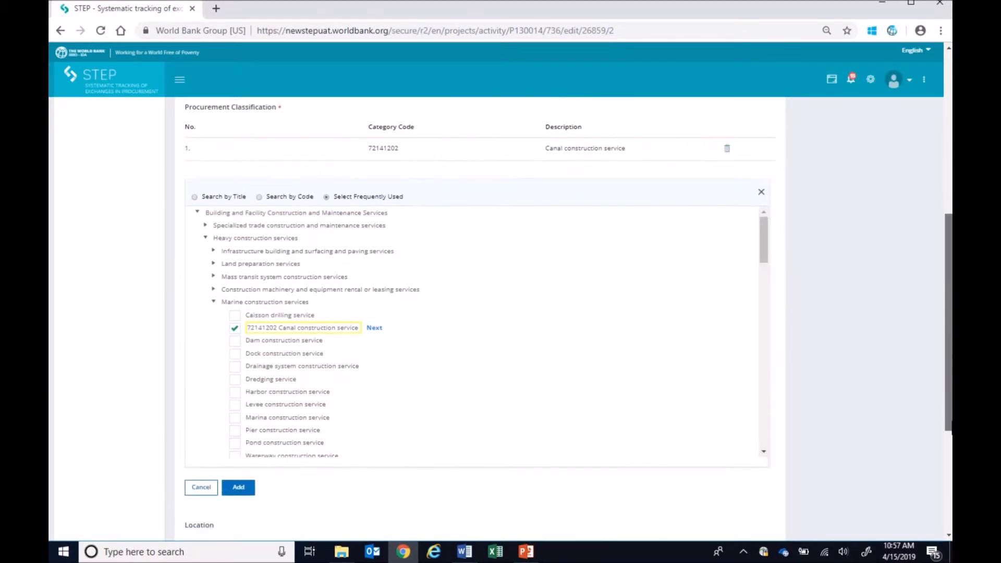
click(374, 328)
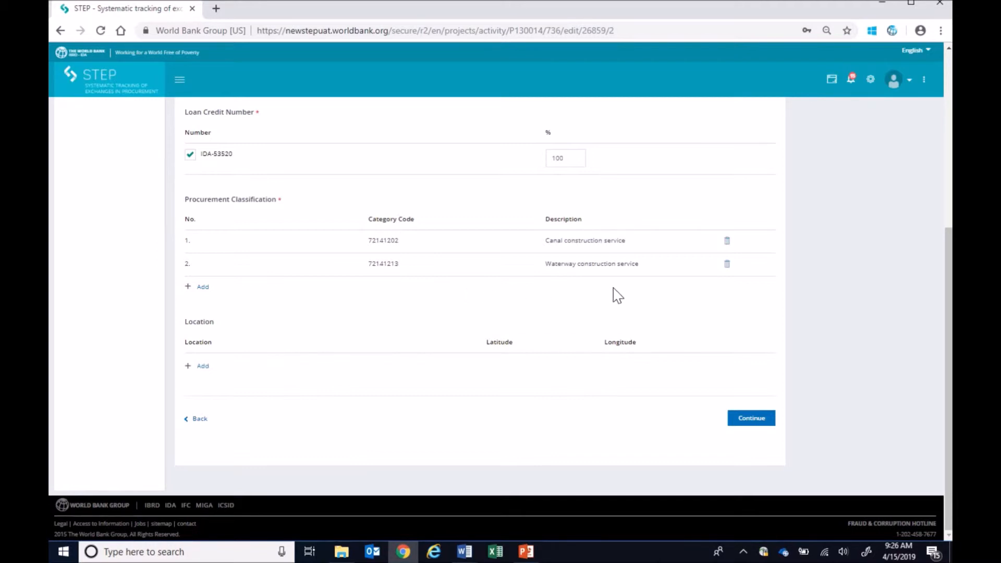
- Delete the Waterway construction service entry from the activity's procurement classifications
click(726, 264)
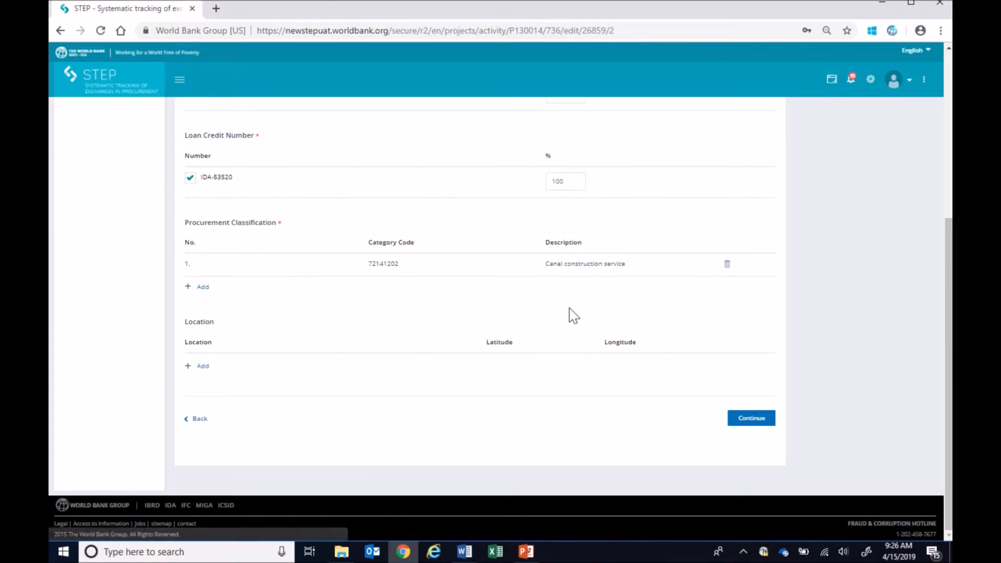
- Add the project location Tinh Hoa Binh (Hoa Binh : Vietnam) to the activity
click(201, 367)
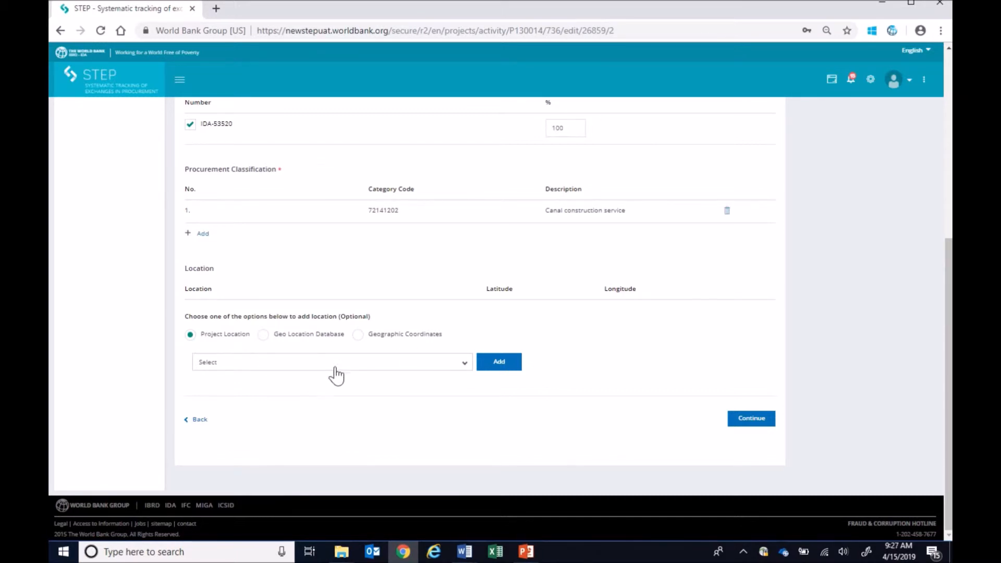
click(464, 364)
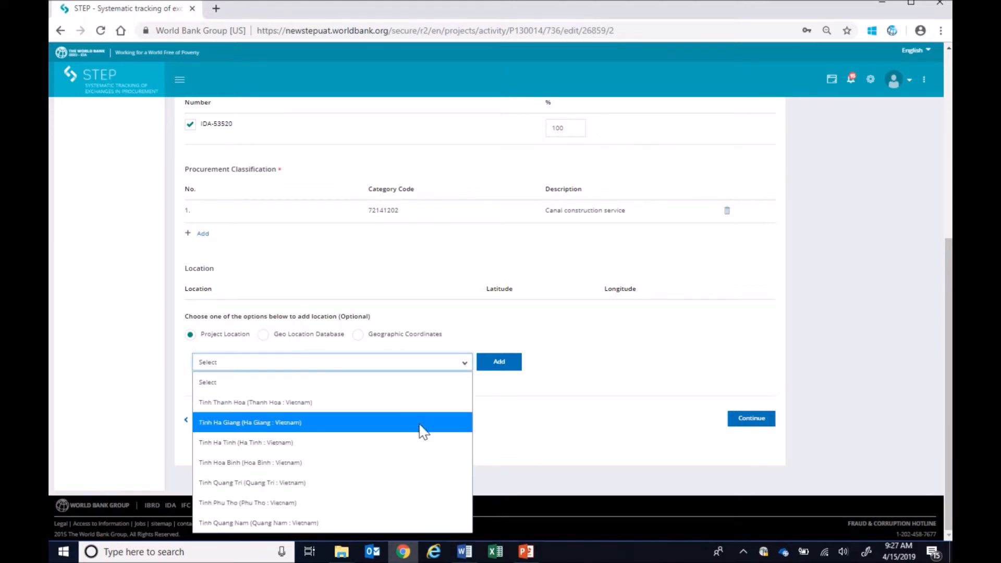
click(411, 462)
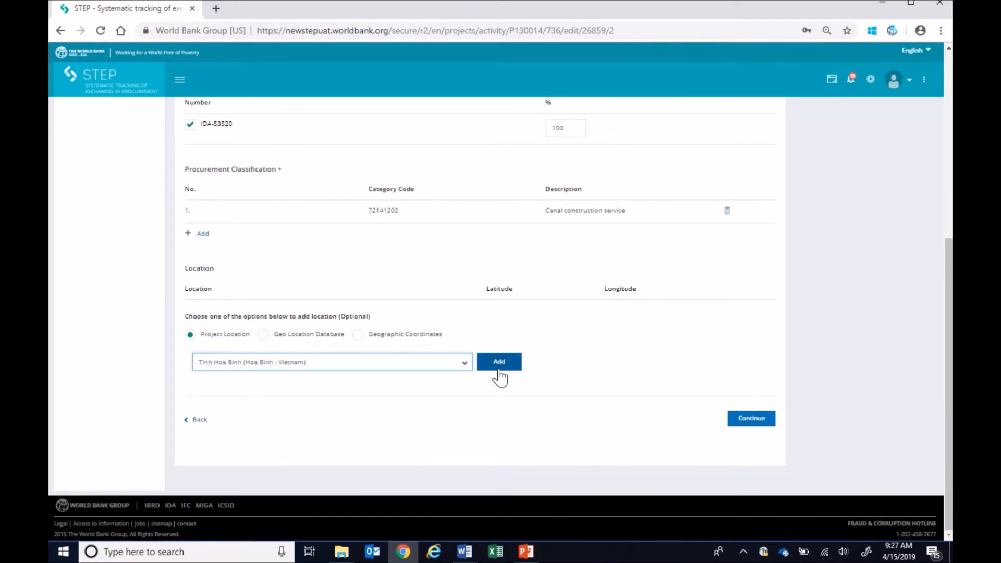
click(499, 361)
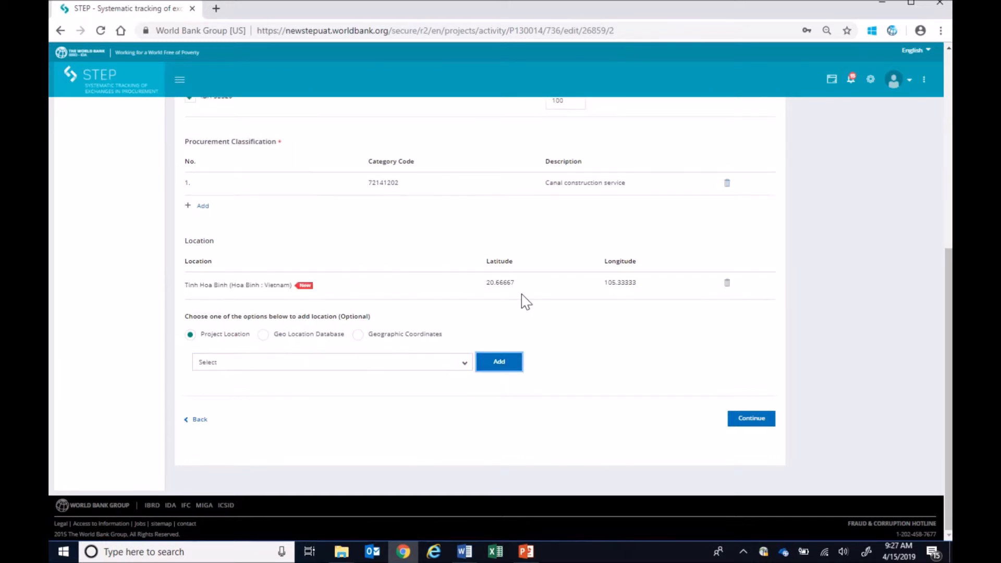
- Search the geo location database for Hanoi in Vietnam and add it as a second activity location
click(325, 337)
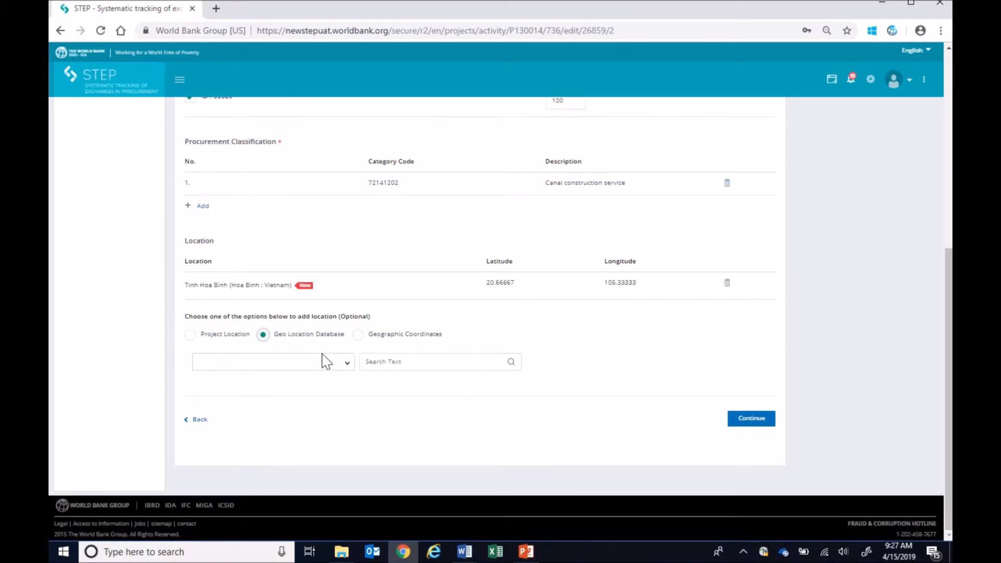
click(322, 369)
click(320, 352)
click(370, 359)
text(Hanoi)
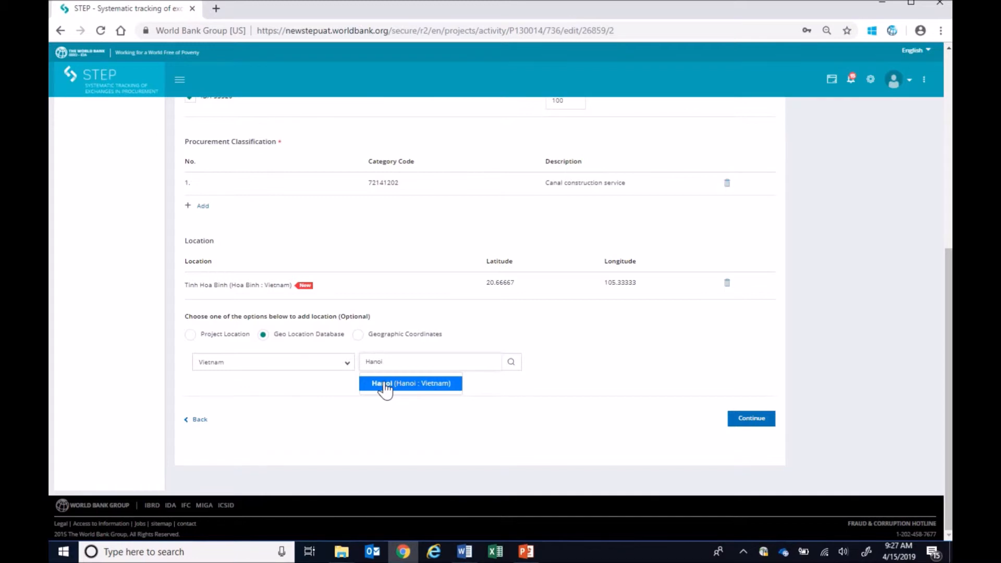
click(384, 385)
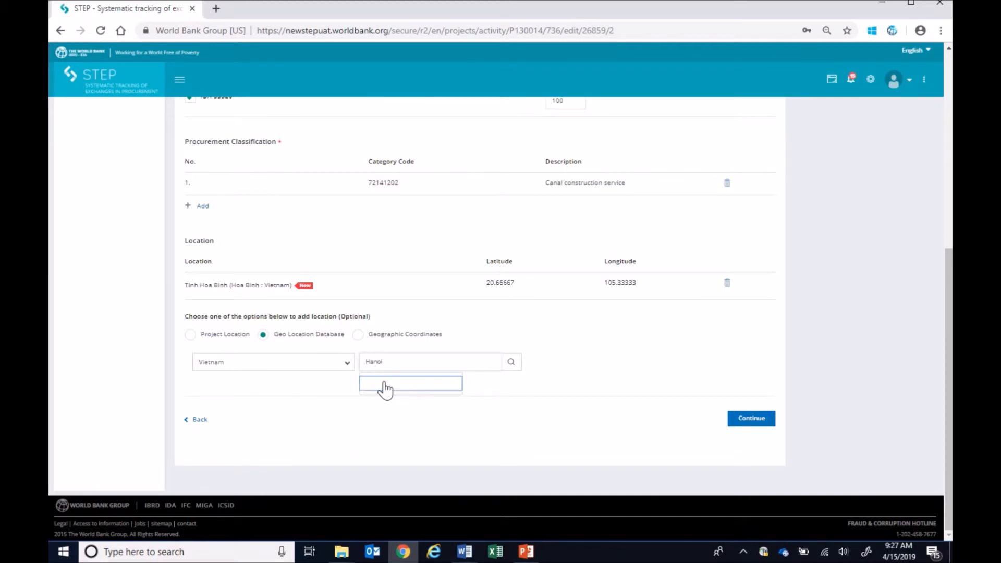
- Show the geographic coordinates entry option and delete the Hanoi location from the activity
click(361, 338)
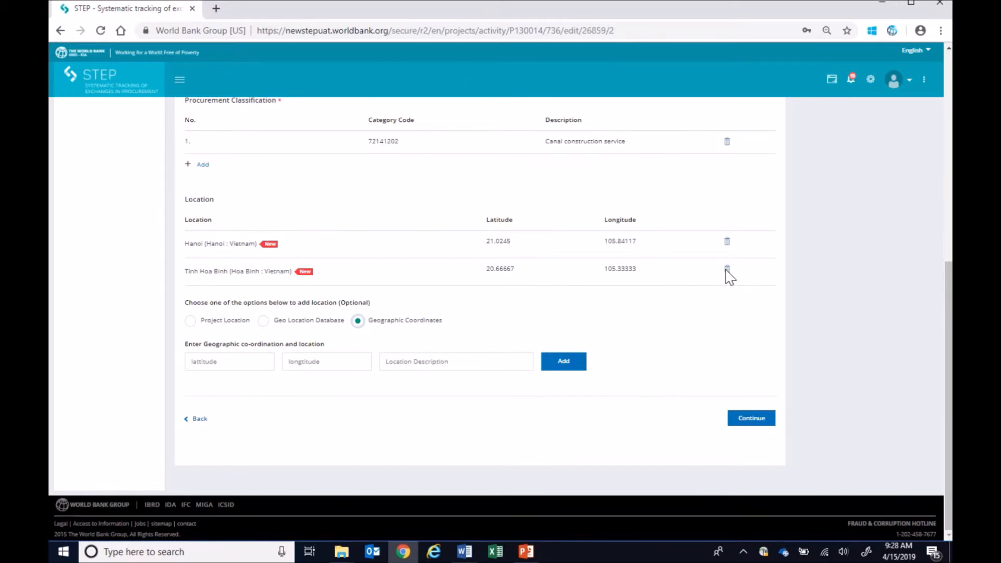
click(727, 243)
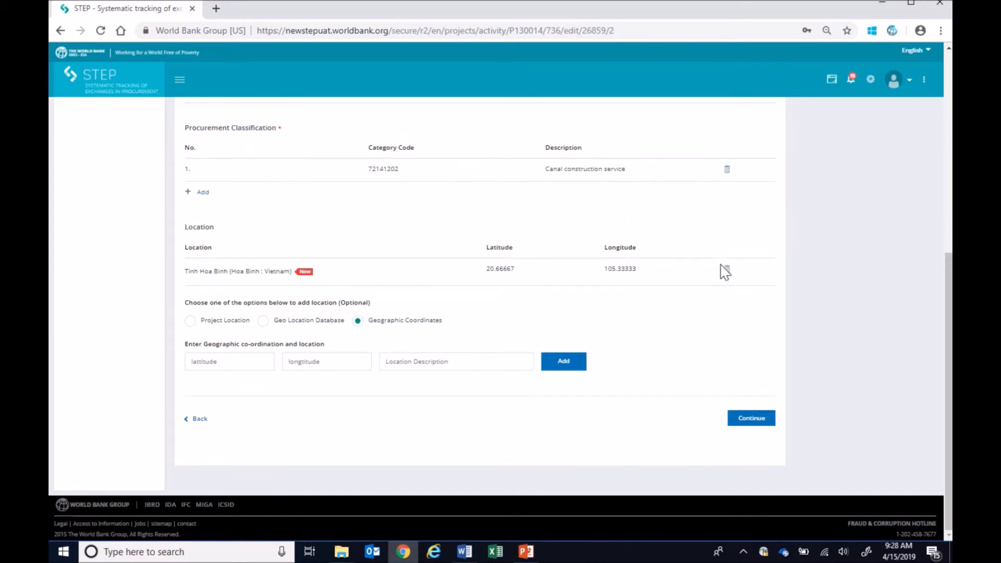
- Save the additional details and set the roadmap's Draft Bidding Documents date to 2019/04/16
click(741, 420)
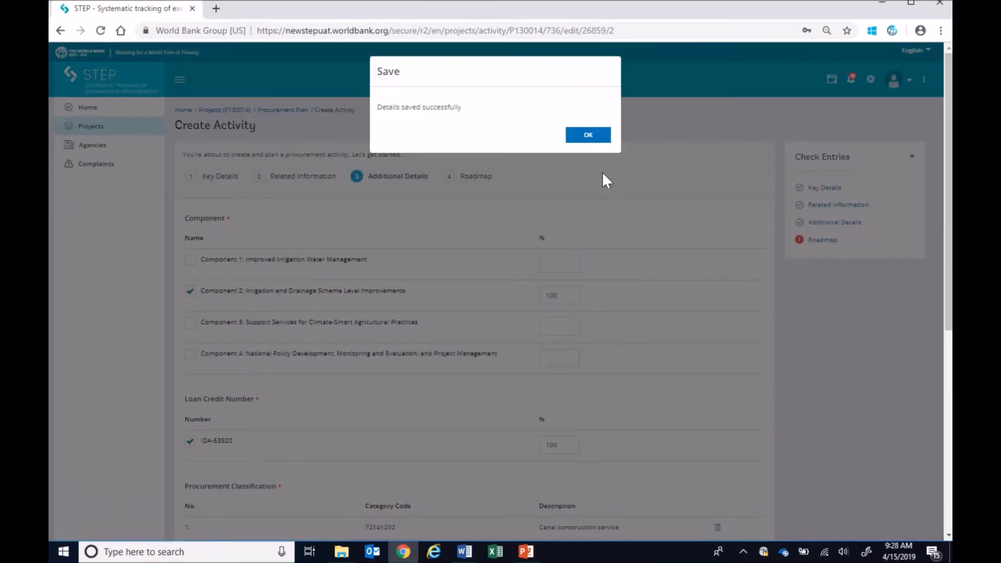
click(587, 134)
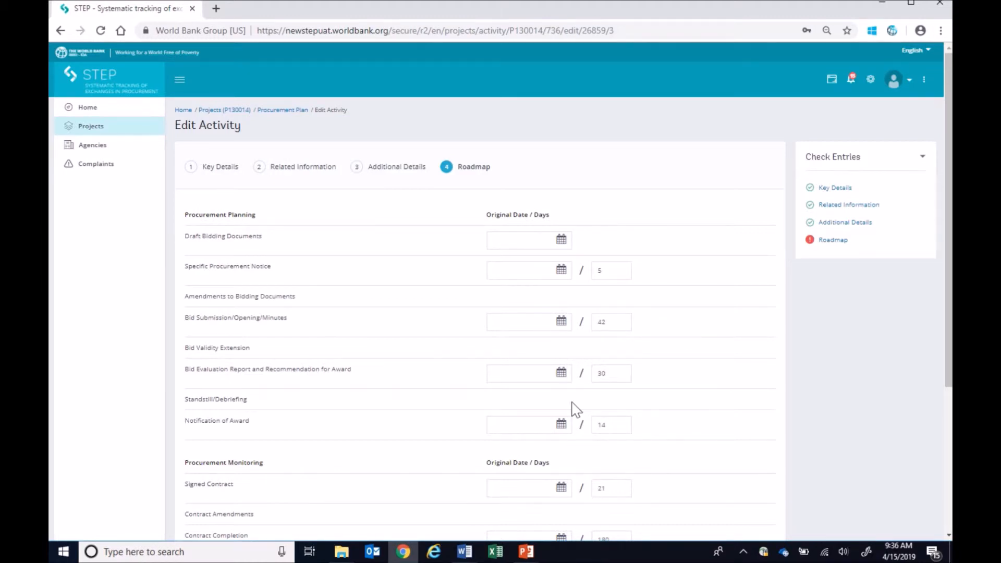
click(560, 239)
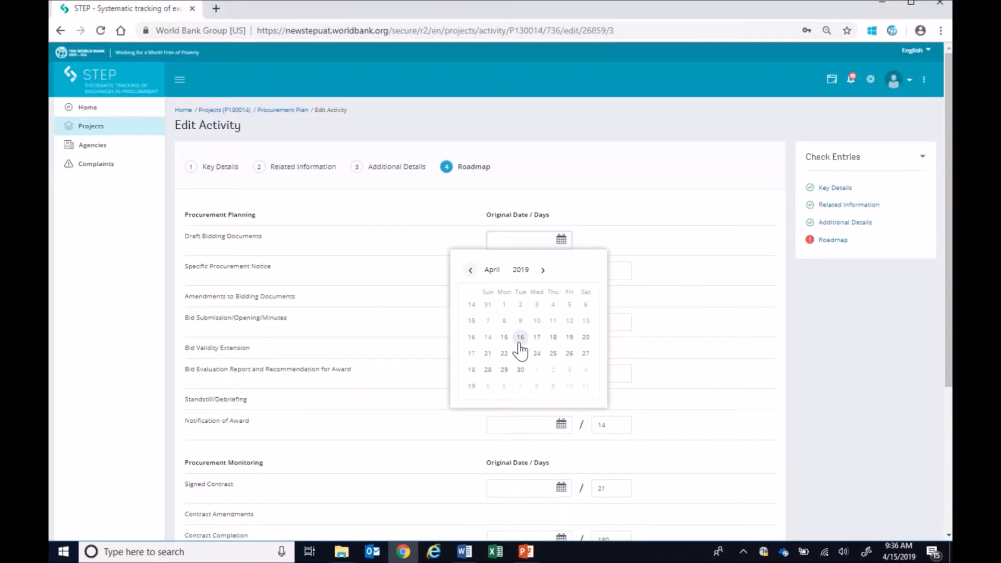
click(520, 337)
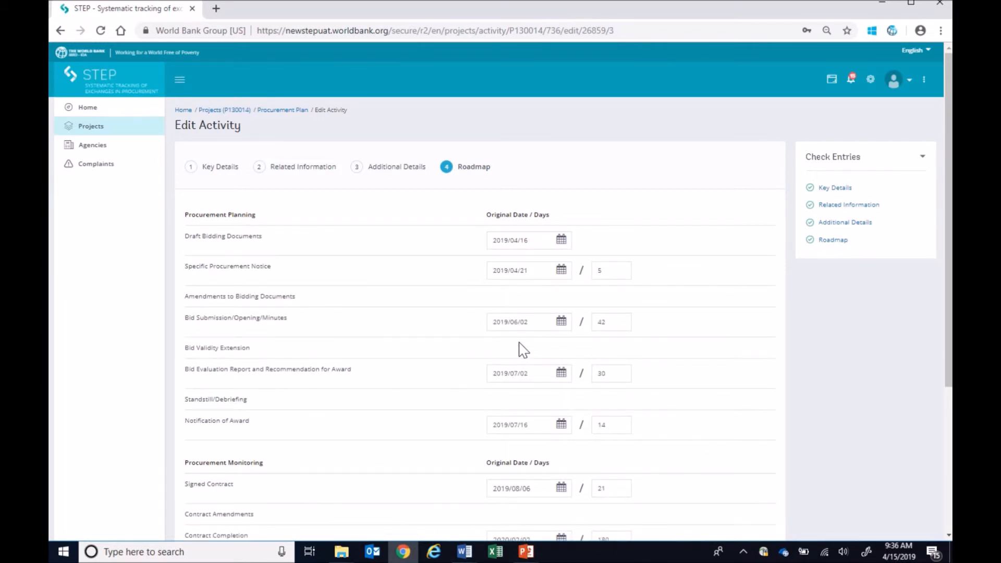
- Set the roadmap's bid evaluation period to 45 days and contract completion to 450 days, and save the activity
double_click(604, 371)
drag(604, 371, 636, 369)
text(45)
click(684, 405)
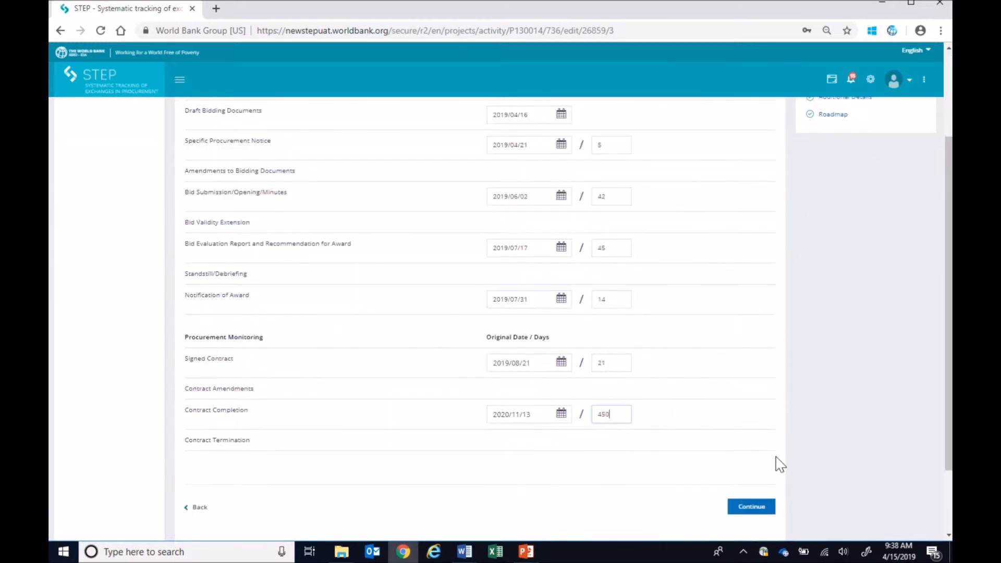
click(761, 507)
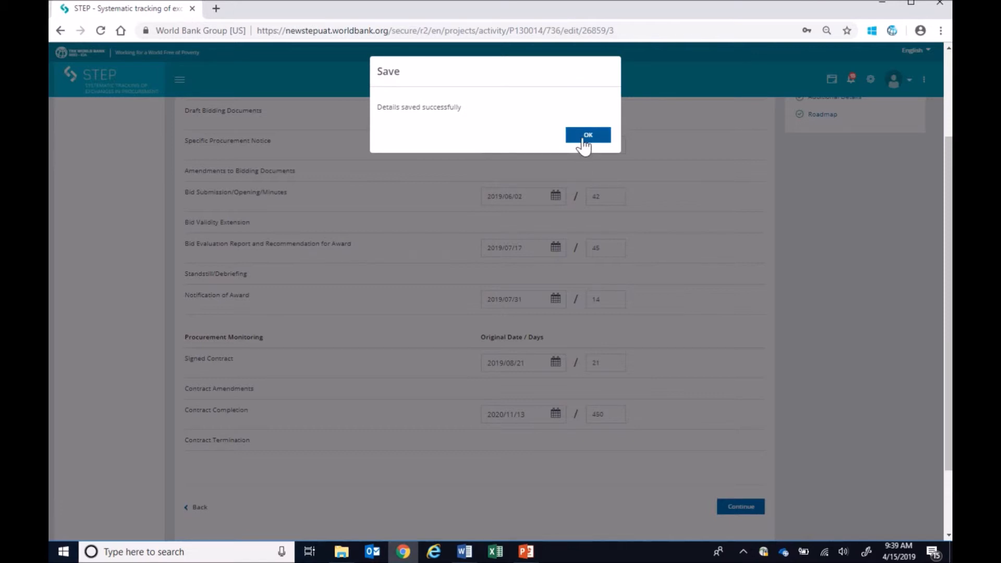
click(582, 138)
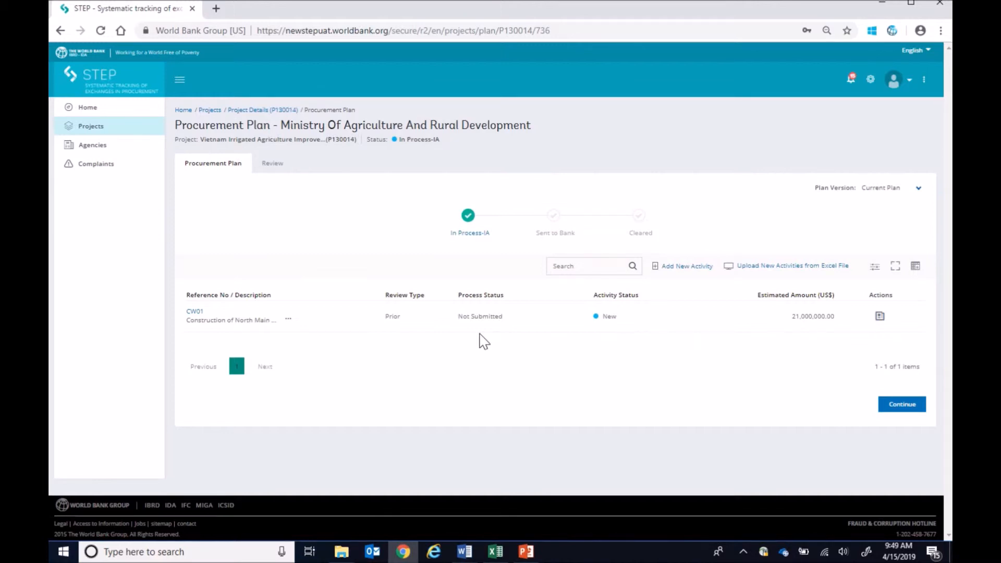
- Copy activity CW01 into a new activity CW-02 with an estimated amount of US$2,000,000, filling in its related information
click(879, 318)
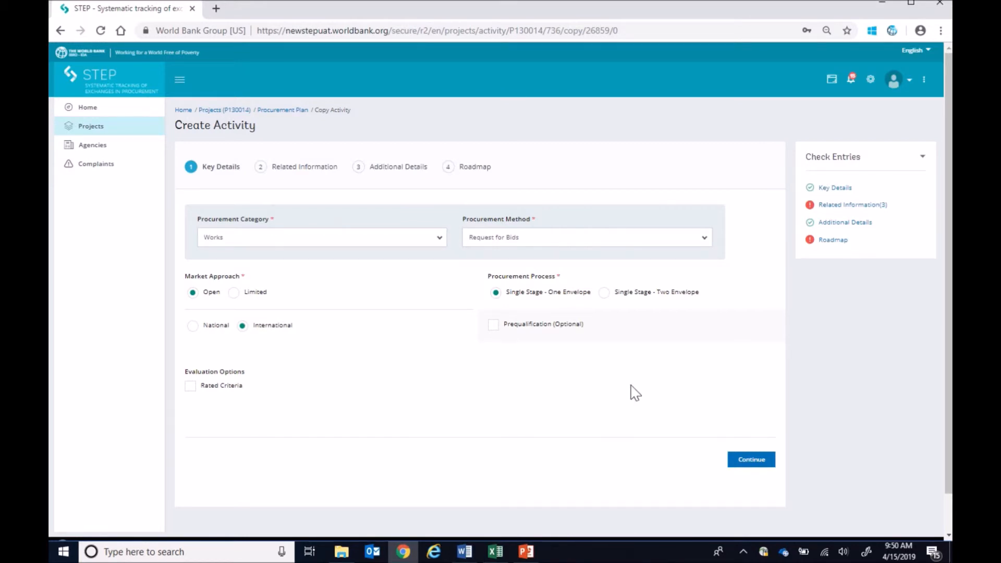
click(821, 206)
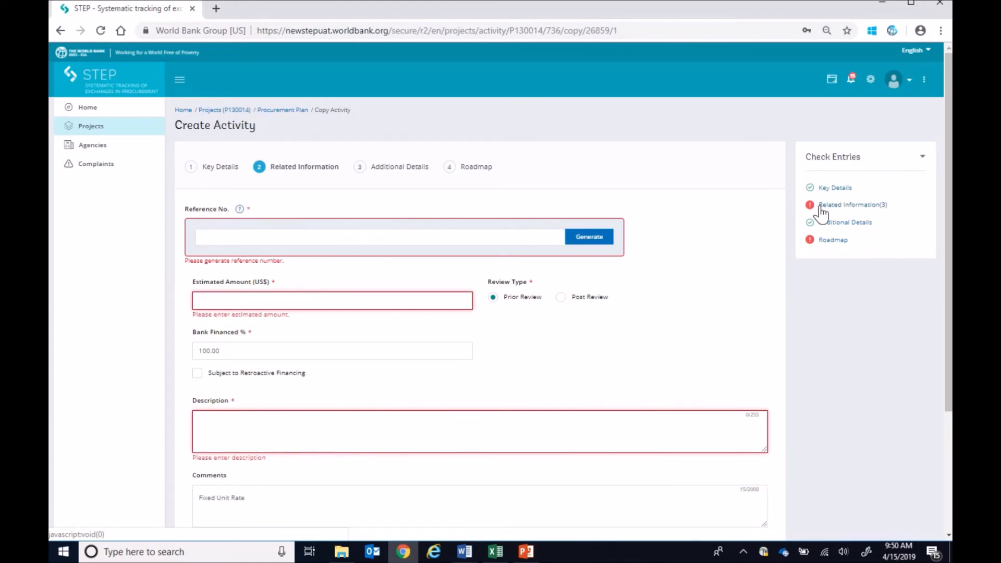
click(436, 241)
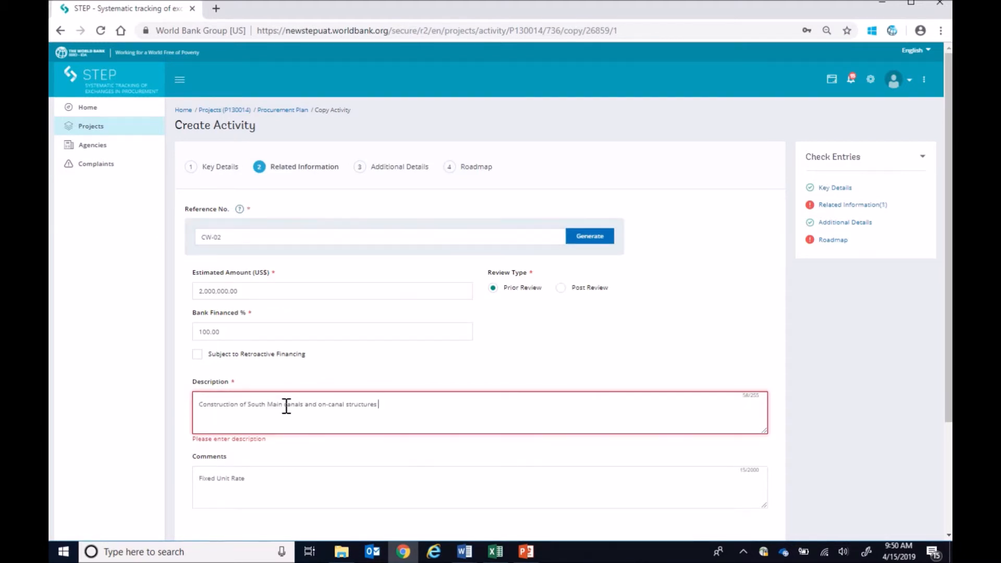
click(269, 483)
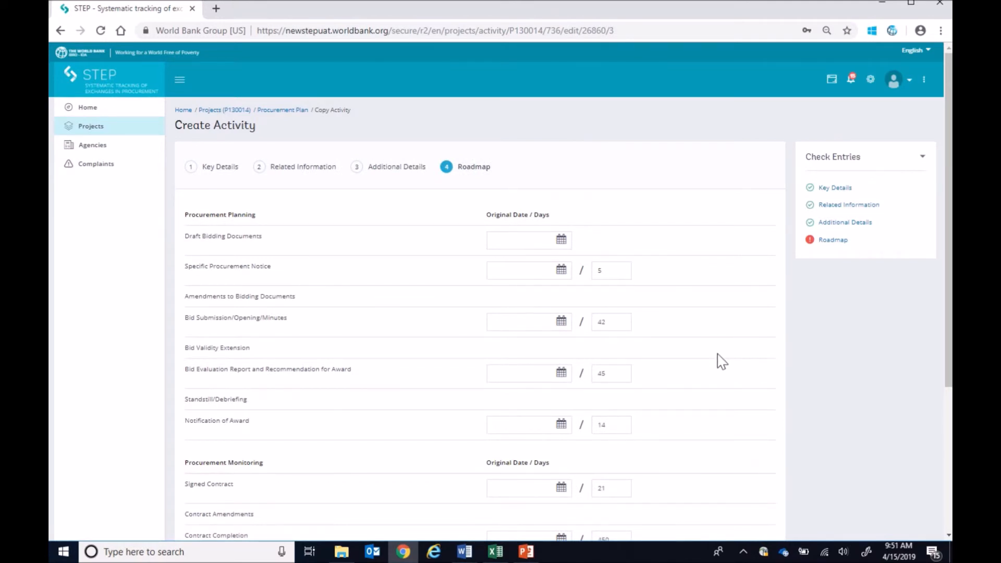
scroll(721, 361, down, 2)
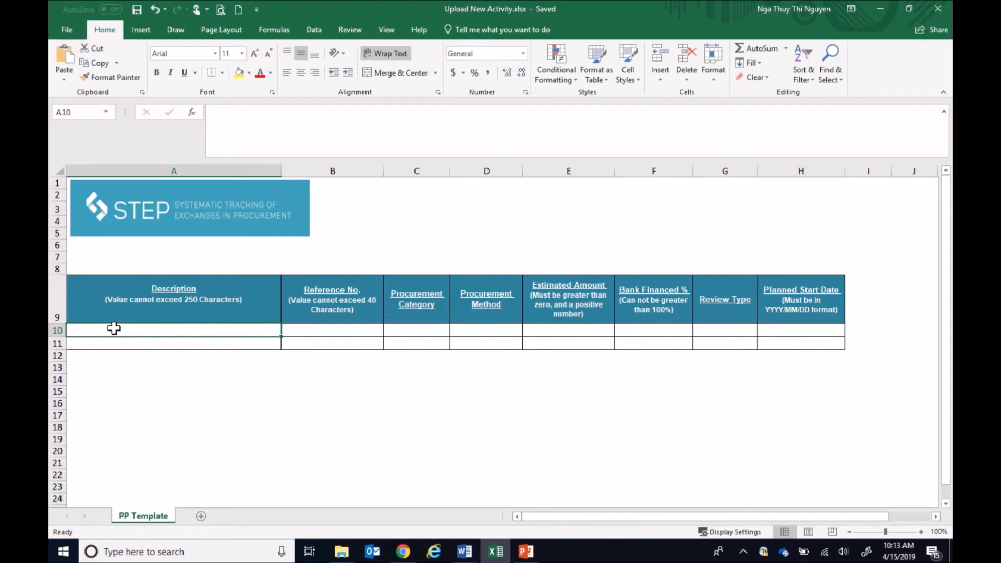
- In the Excel upload template, enter "Construction Supervision for South Main Canal" in row 10 with reference CS-01, category CS and method QCBS
double_click(114, 327)
key(ctrl+v)
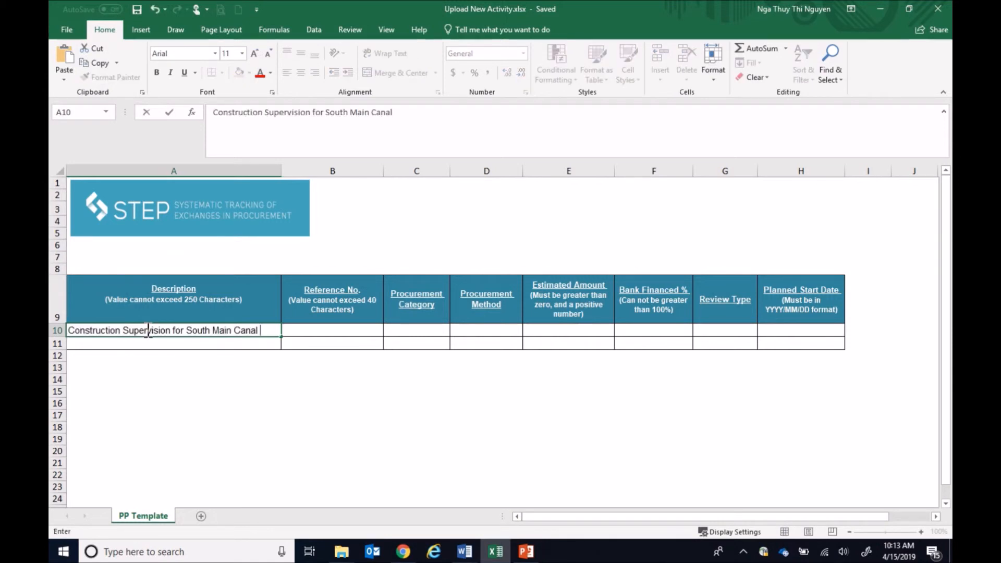
key(Tab)
text(CS-01)
key(Tab)
text(CS)
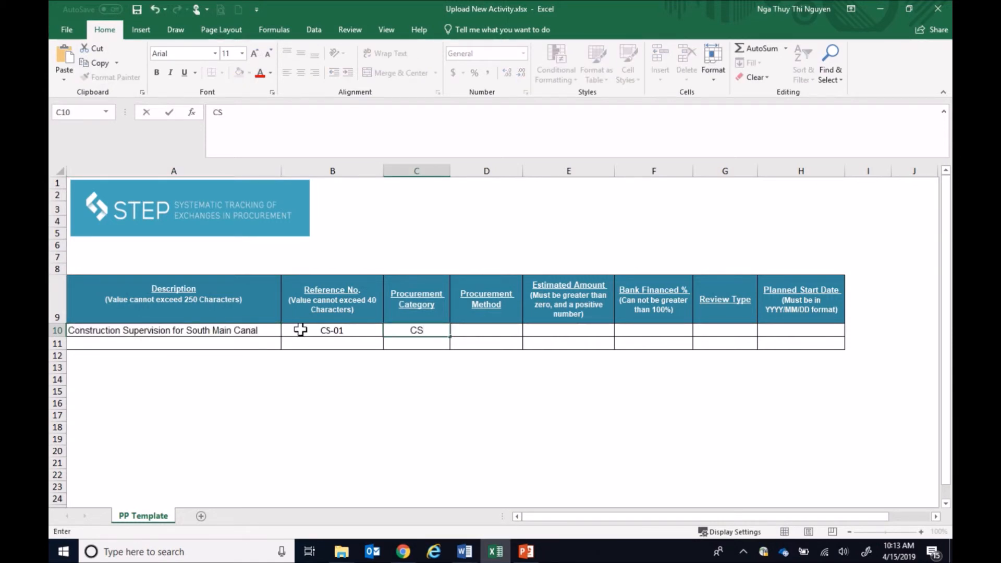
key(Tab)
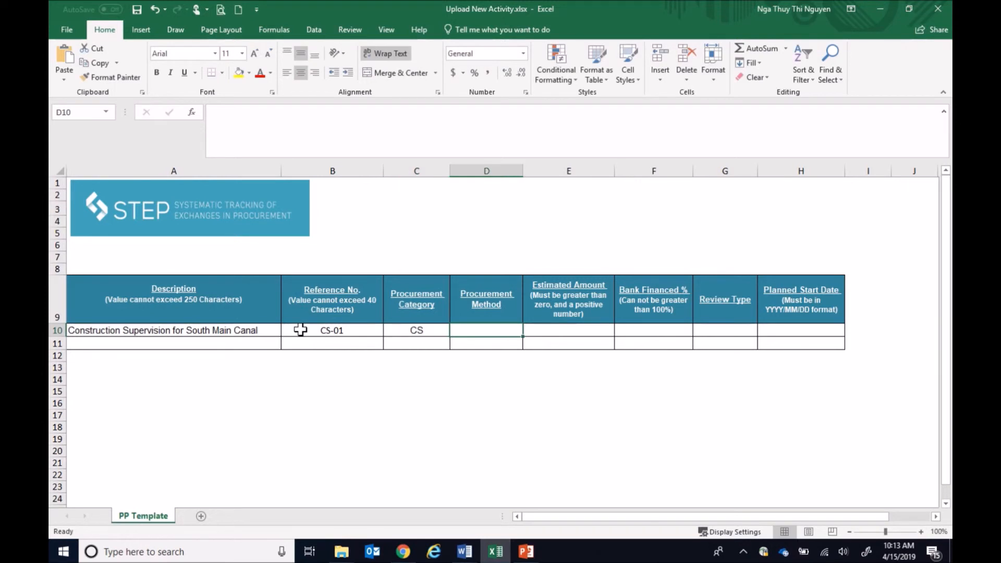
text(QCBS)
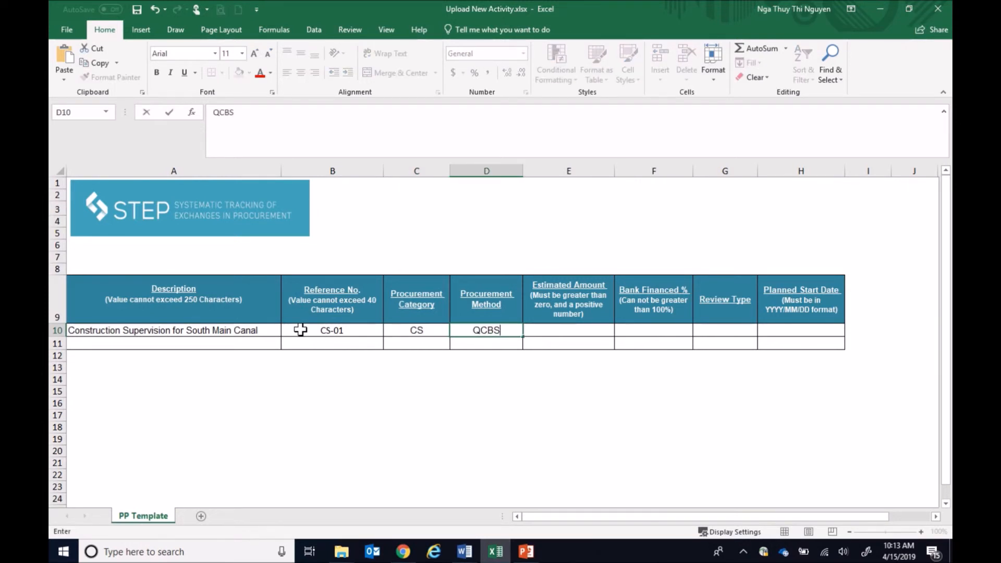
key(Tab)
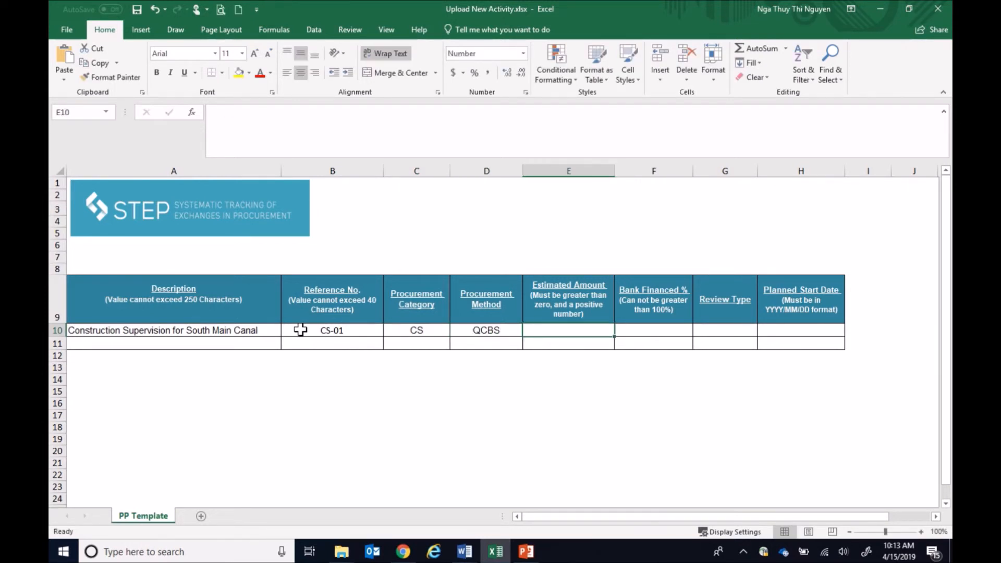
- Complete row 10 with estimated amount 450000, bank financed 100%, review type Post and planned start date 2019/03/15, and save the workbook
text(4)
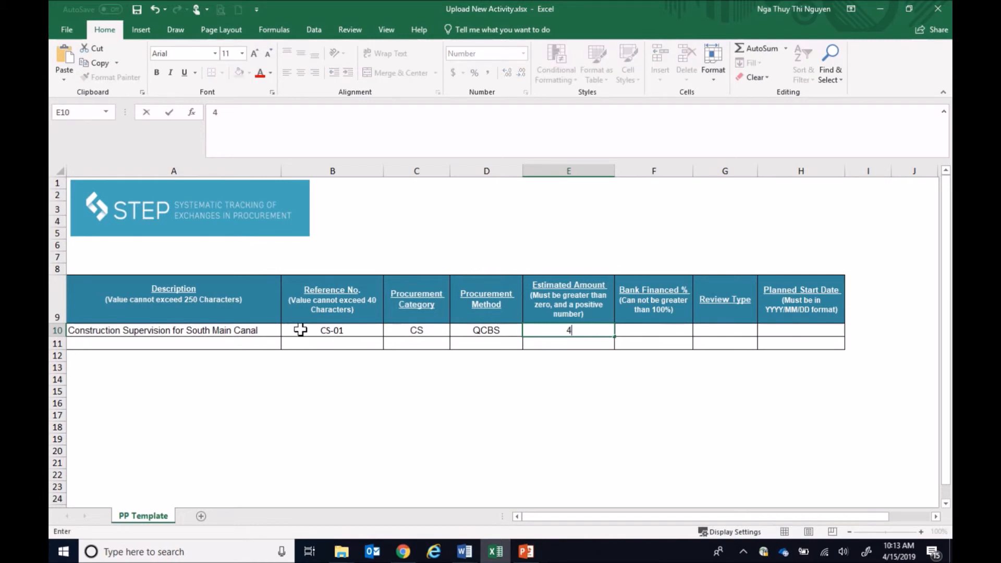
text(50000)
key(Tab)
text(100)
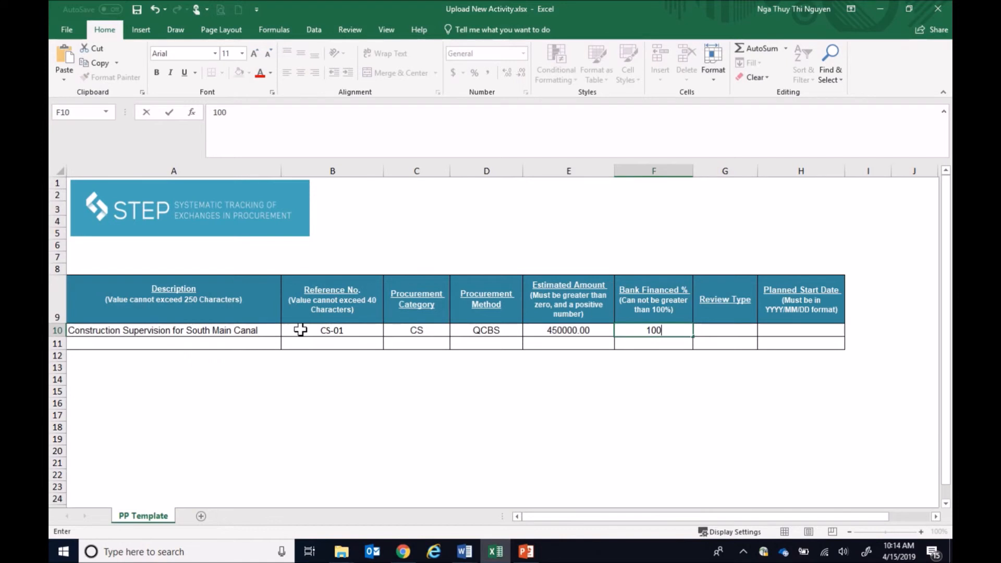
key(Tab)
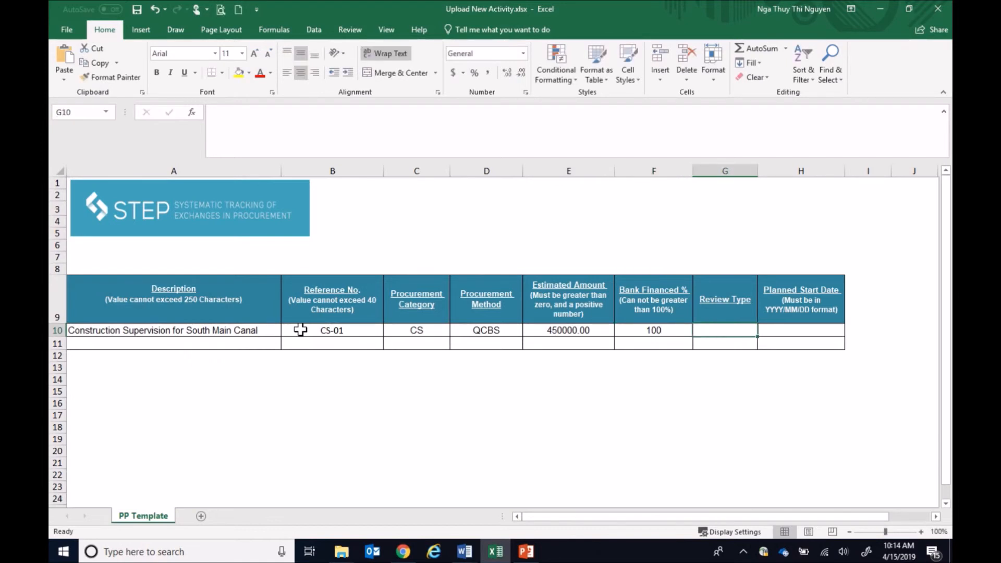
text(Post)
key(Tab)
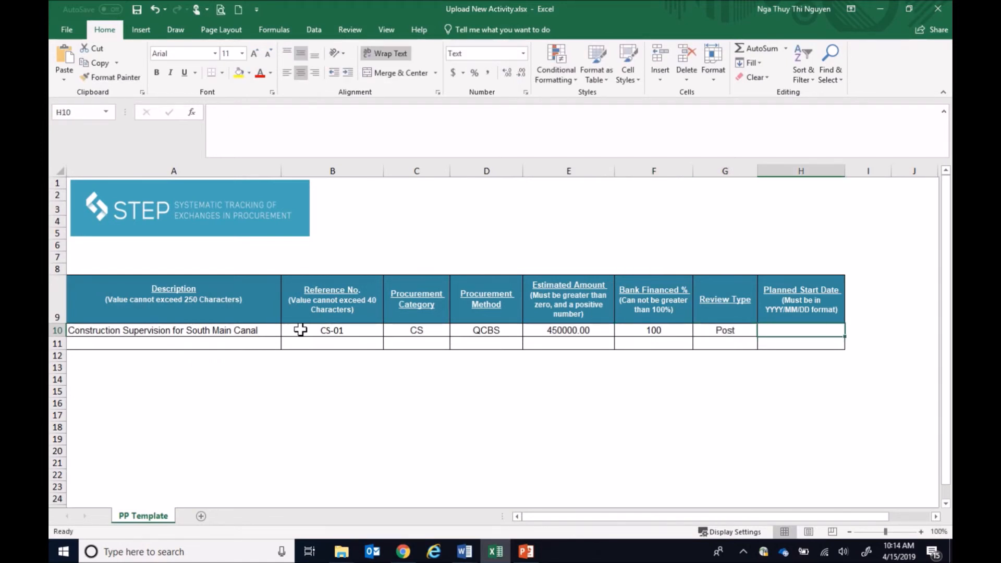
text(201)
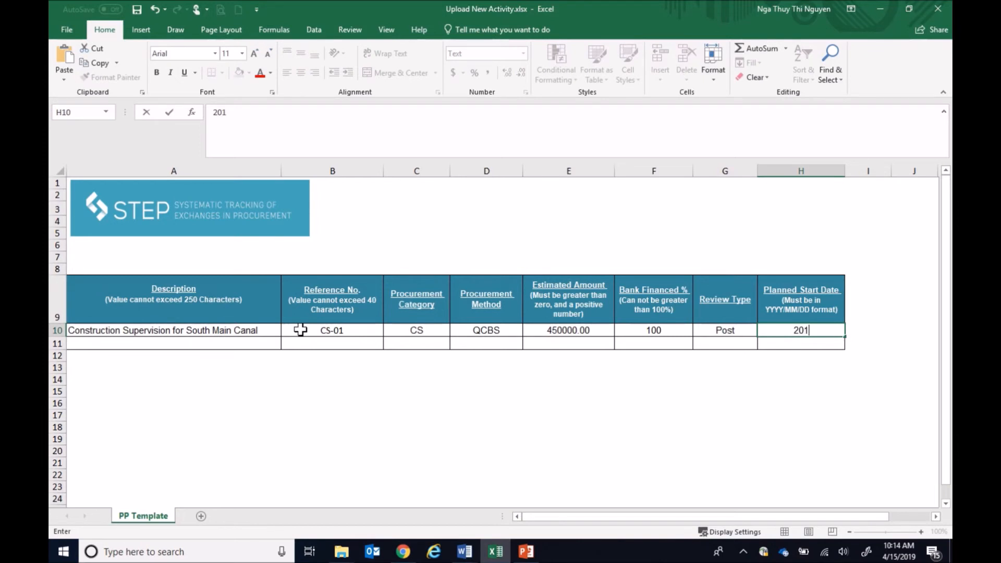
text(9/03/15)
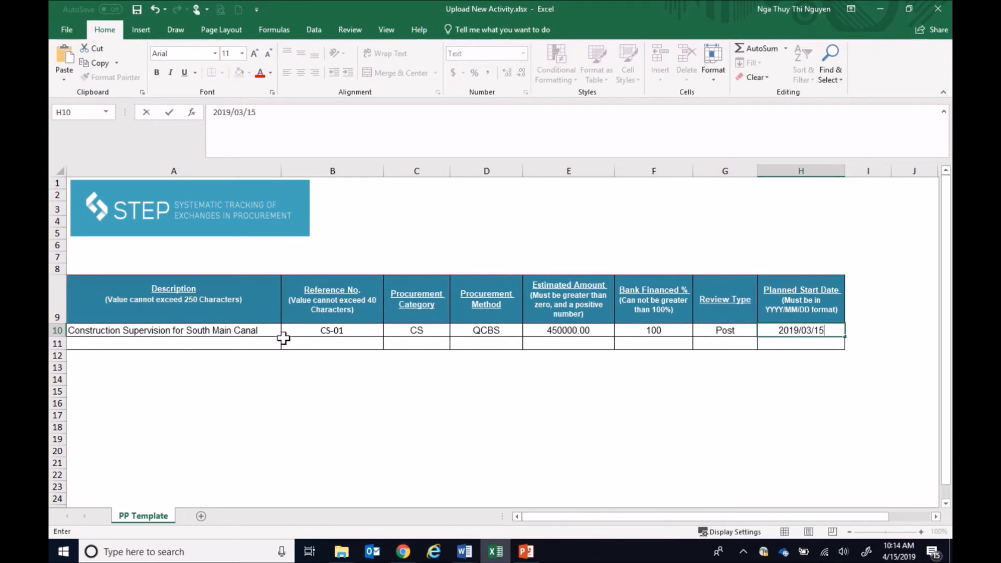
click(248, 366)
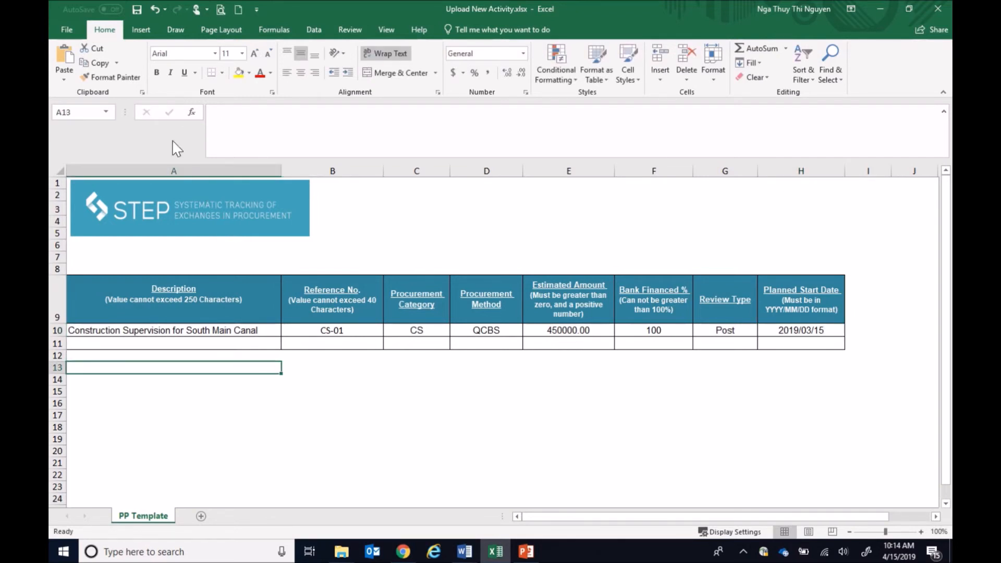
click(135, 14)
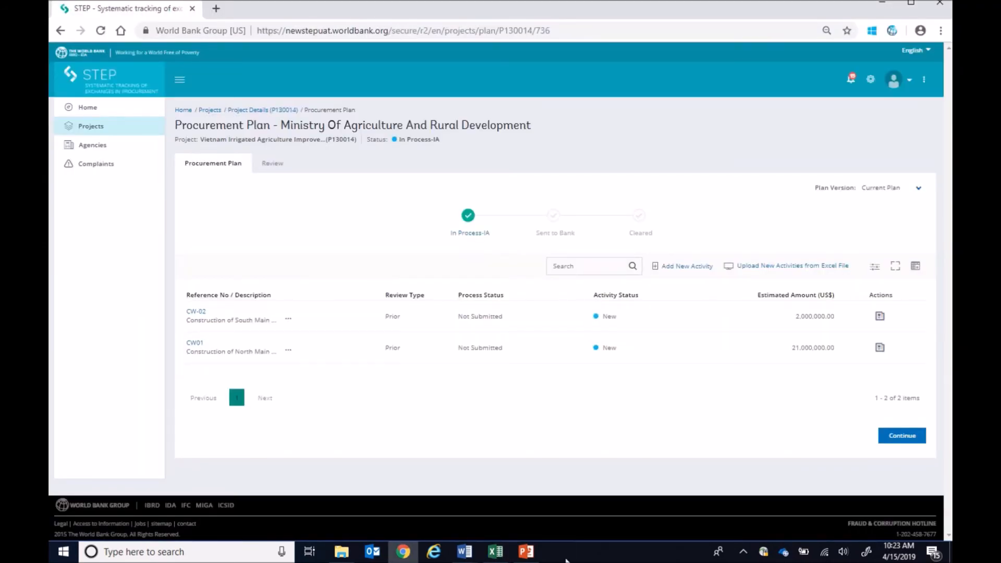
- Upload the file Upload New Activity.xlsx from the computer as new activities for the procurement plan
click(765, 267)
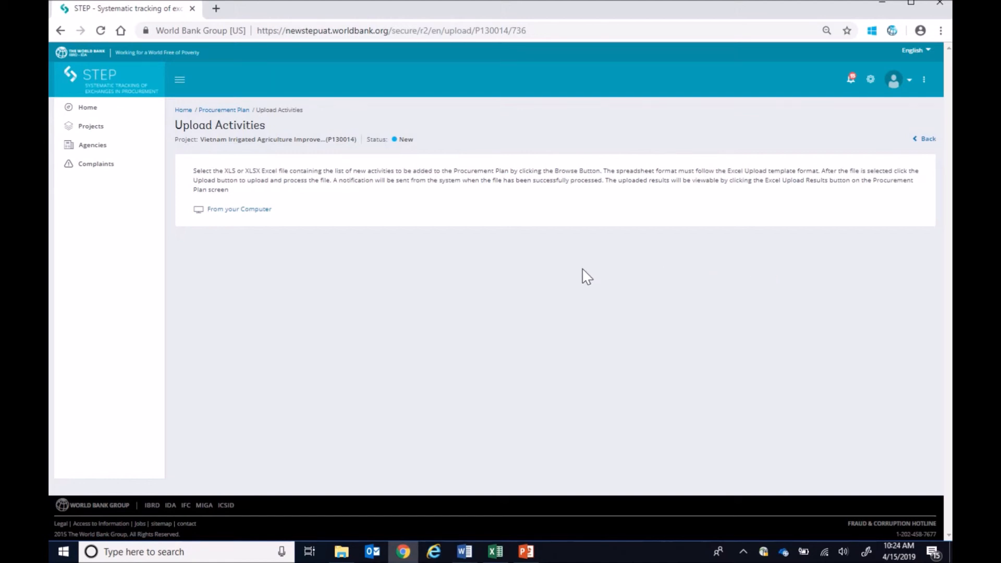
click(249, 209)
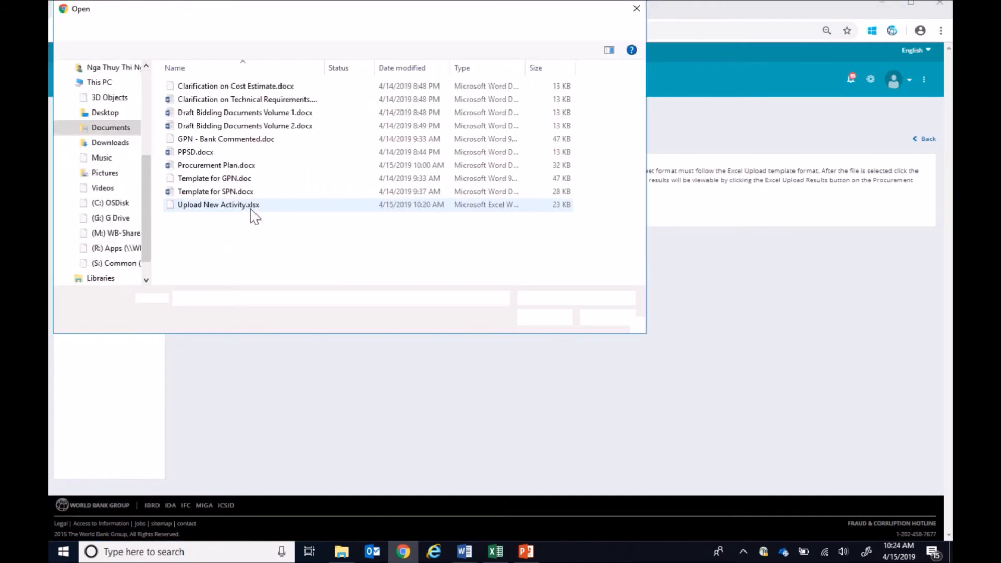
click(251, 205)
click(544, 317)
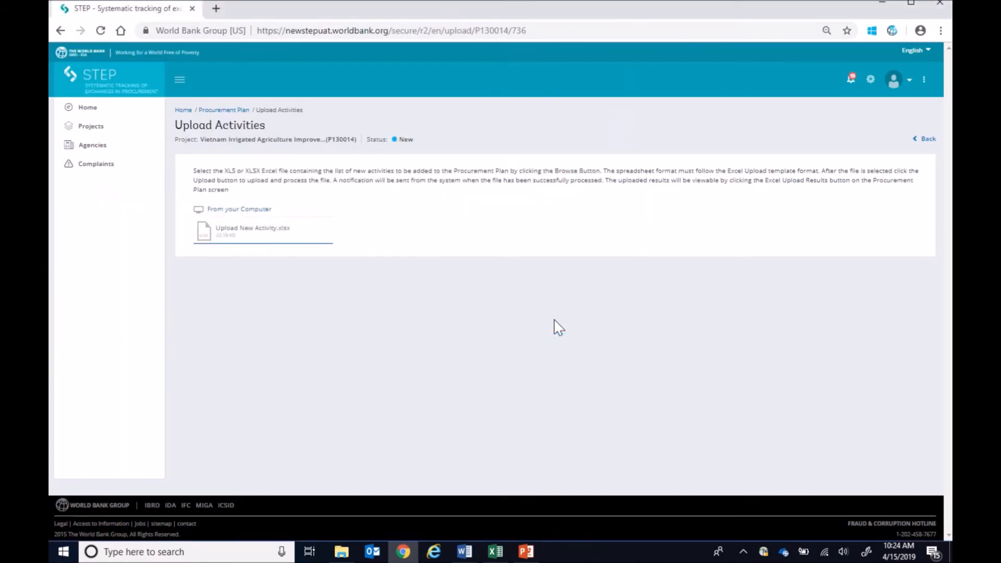
click(925, 149)
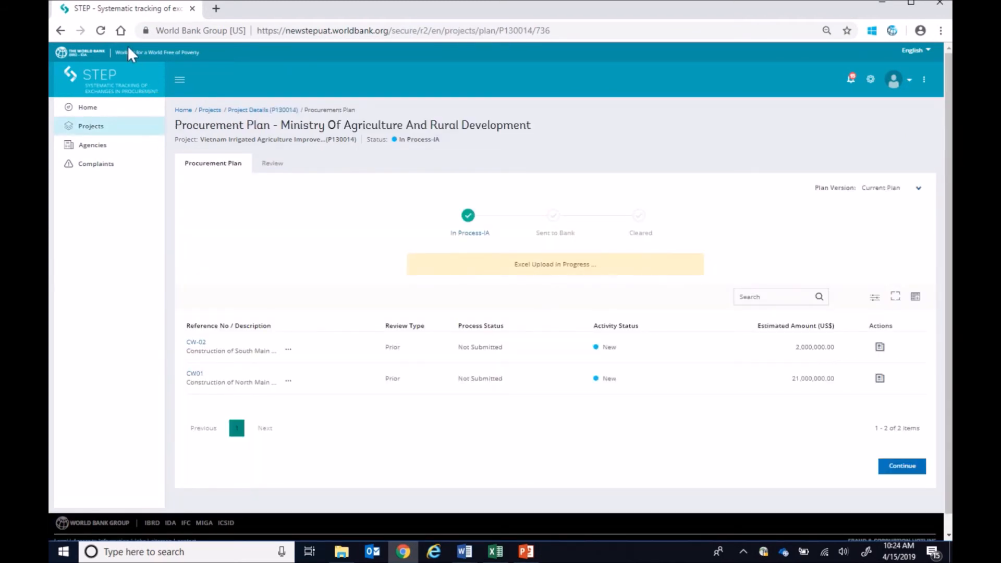
- Reload the procurement plan and open the uploaded data to check the upload status of each record
click(101, 30)
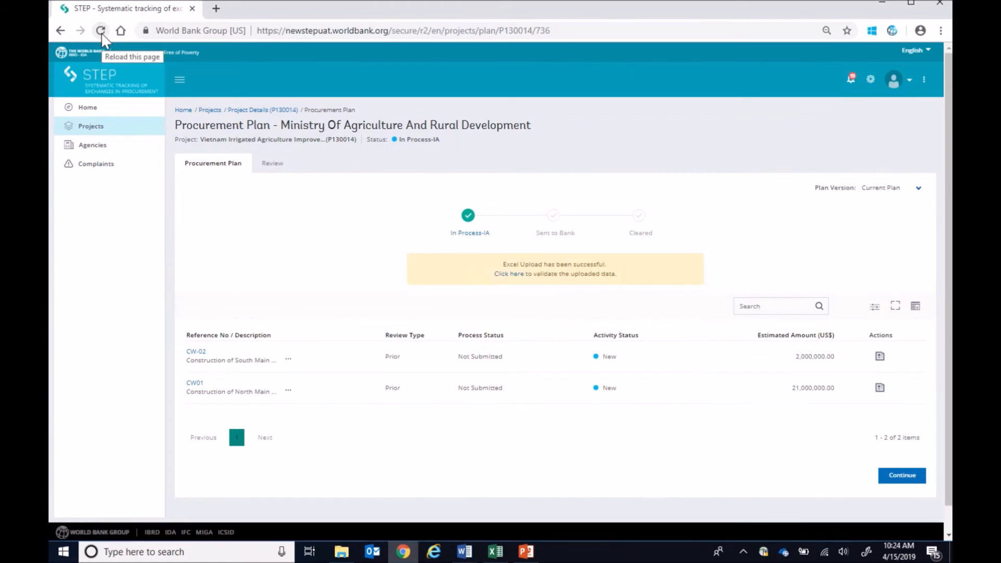
click(509, 275)
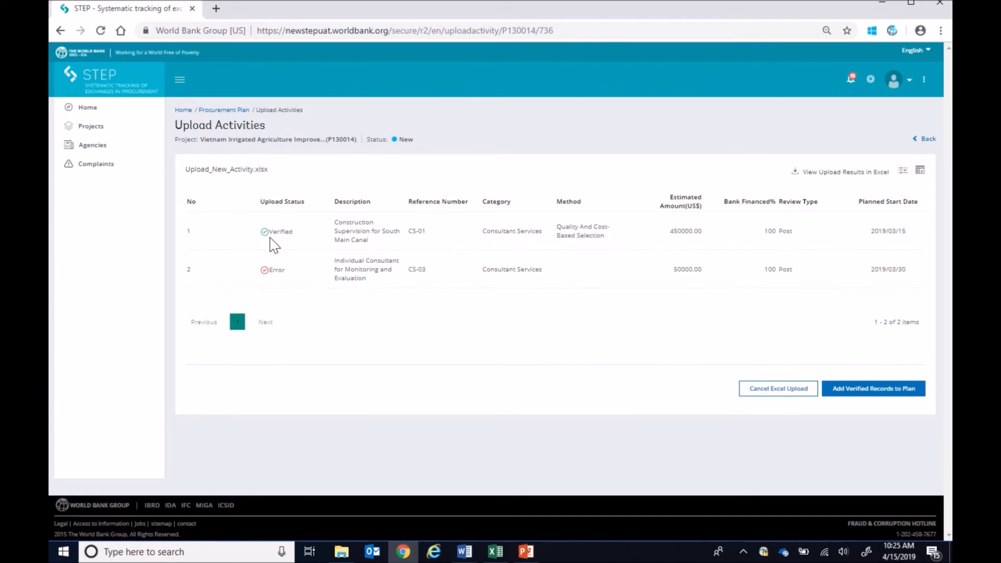
mouse_move(269, 276)
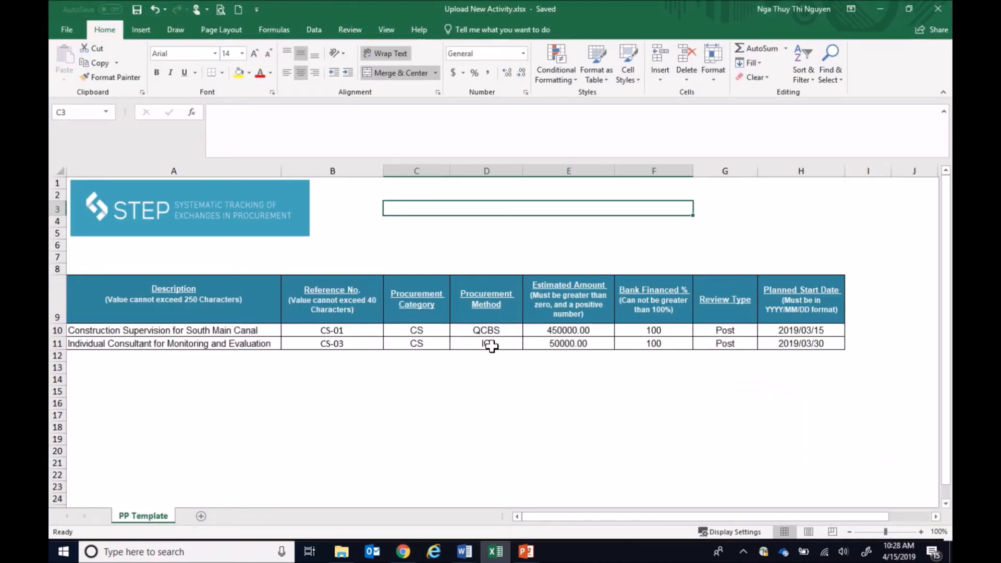
- In the Excel upload template, change the procurement method of activity CS-03 in row 11 to INDV
click(492, 346)
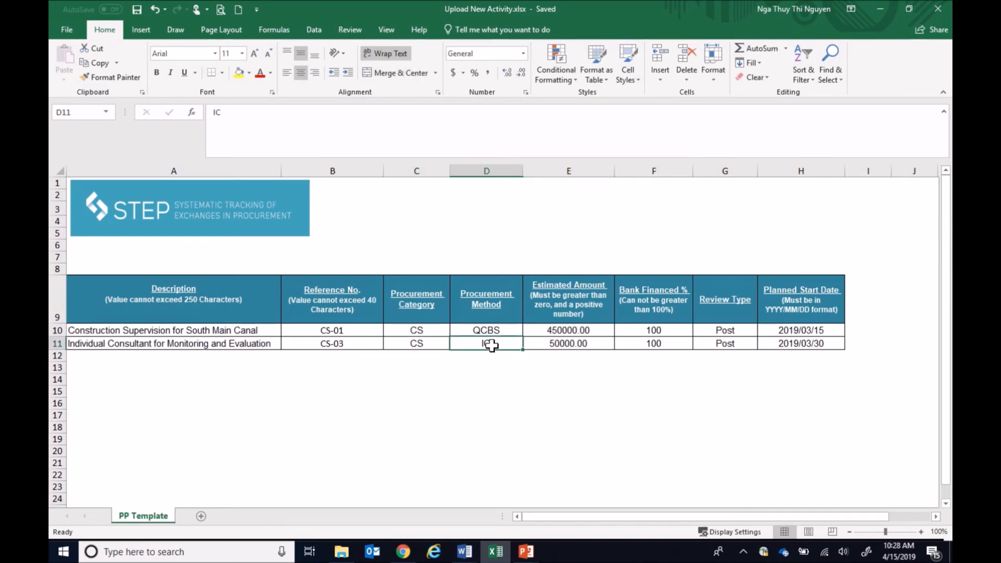
text(INDV)
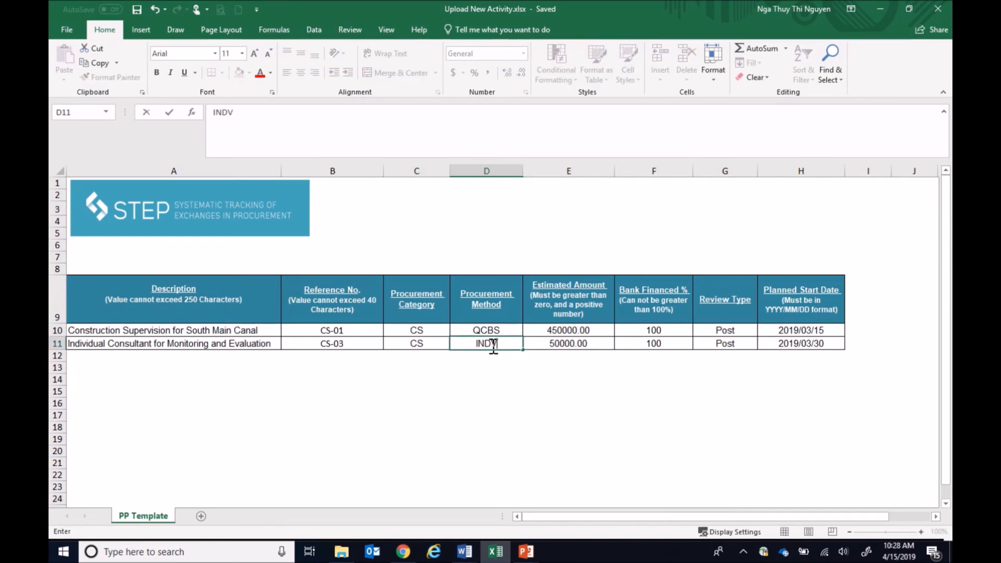
click(436, 375)
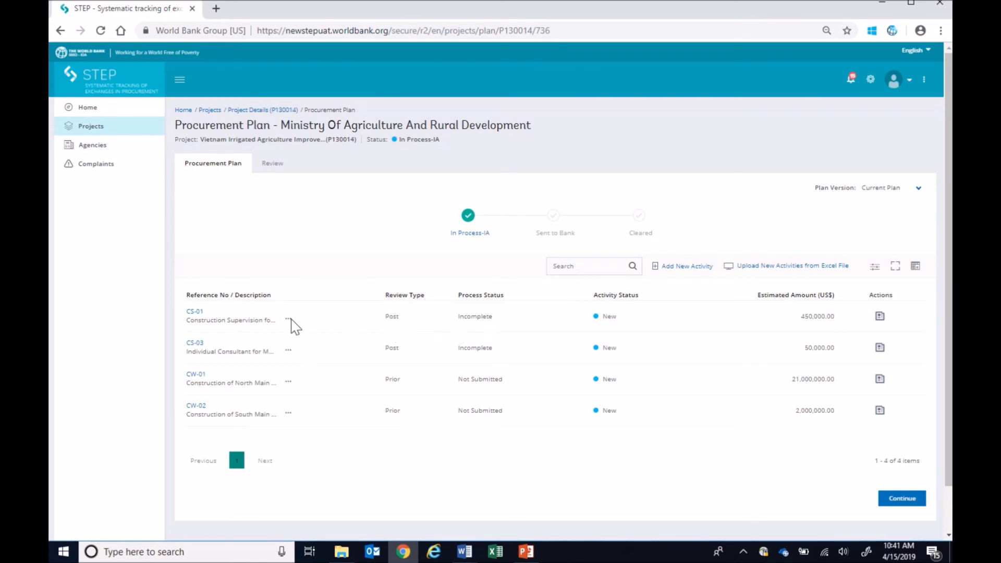
- Edit the key details of activity CS-01, setting an Open, International market approach and a Time Based contract type
click(199, 318)
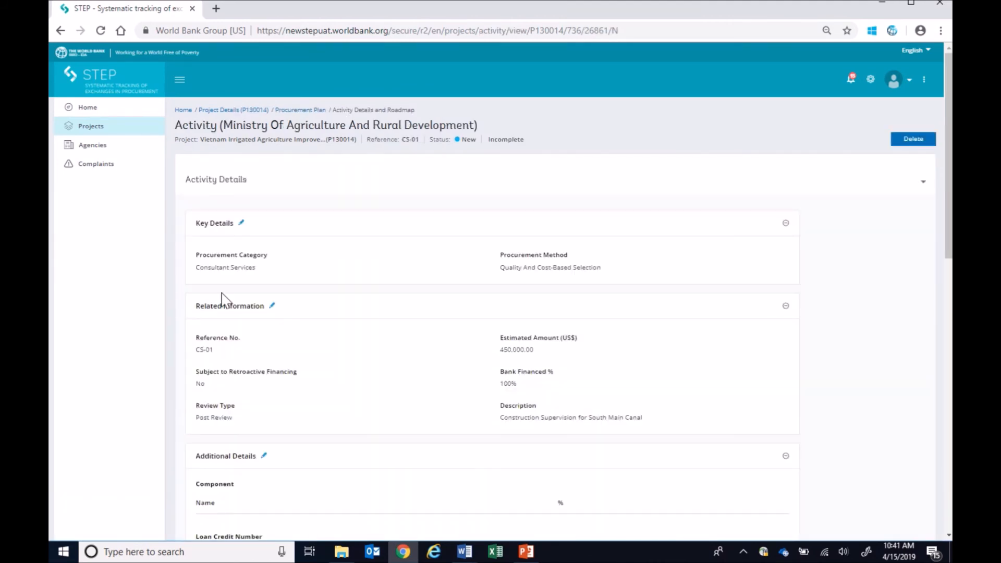
click(242, 224)
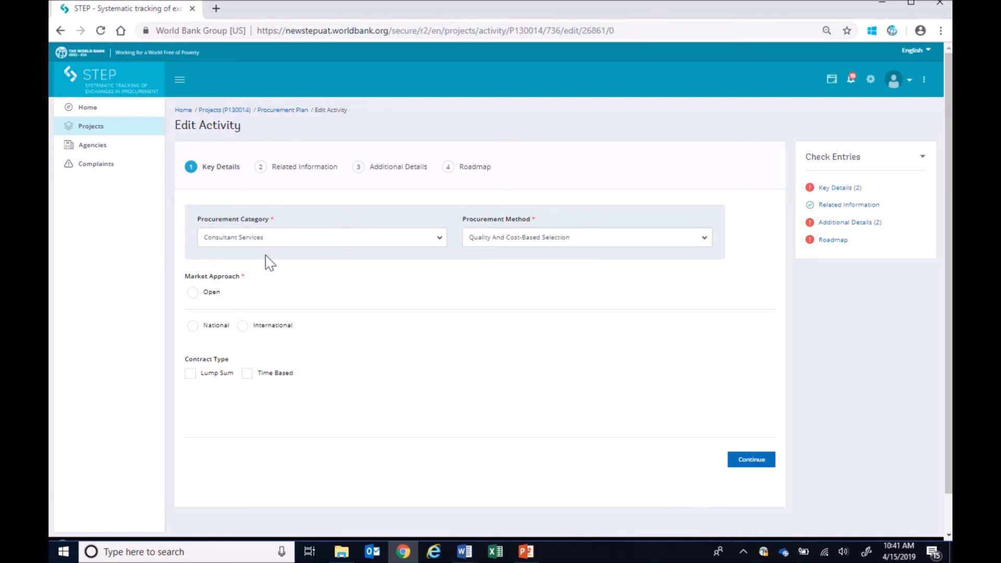
click(215, 293)
click(265, 327)
click(267, 382)
click(744, 461)
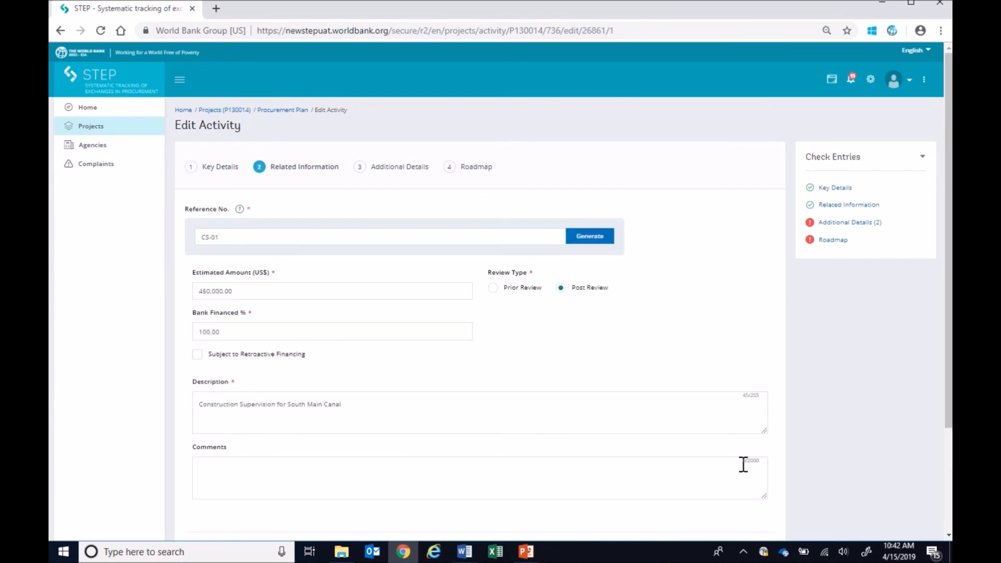
- Accept the related information of activity CS-01 as it stands and agree to replace the old procurement steps
scroll(743, 465, down, 1)
click(752, 495)
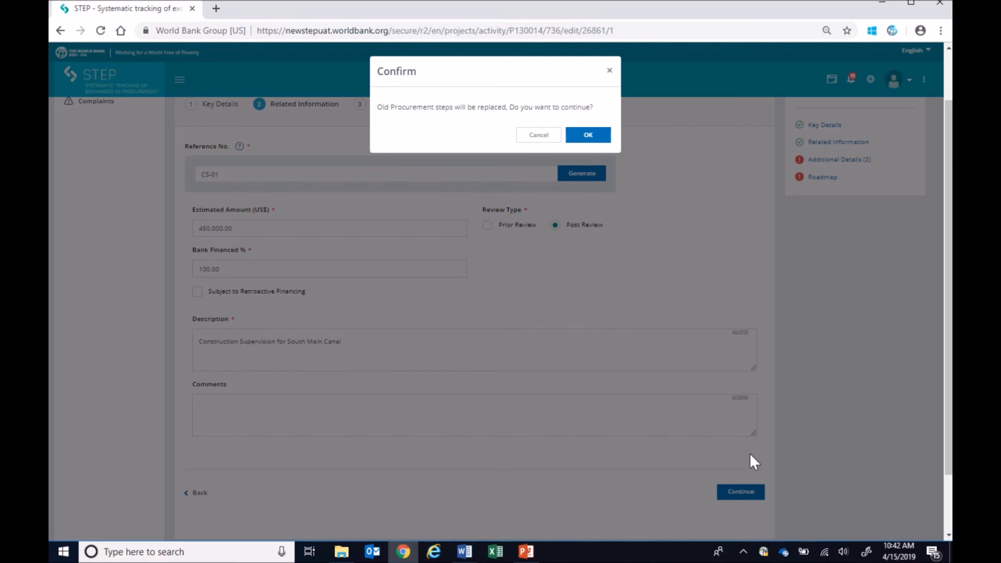
click(588, 135)
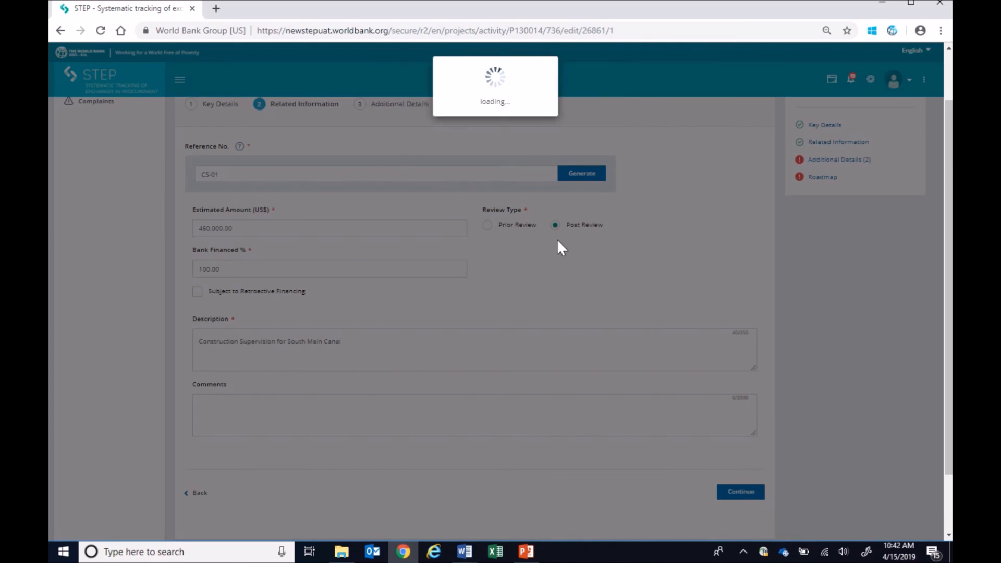
click(579, 136)
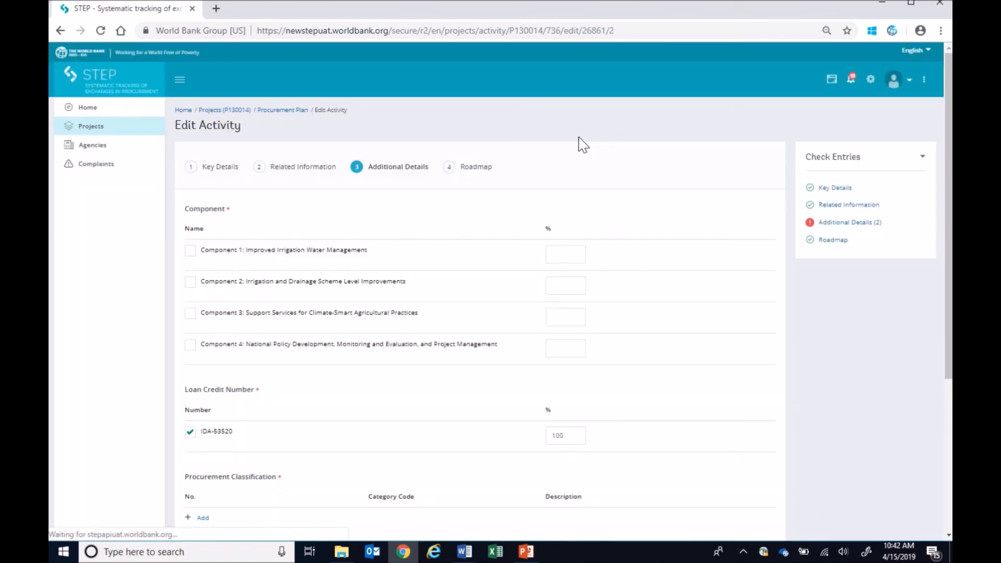
- Allocate 100% to Component 2: Irrigation and Drainage Scheme Level Improvements and proceed to the roadmap
click(554, 285)
text(10)
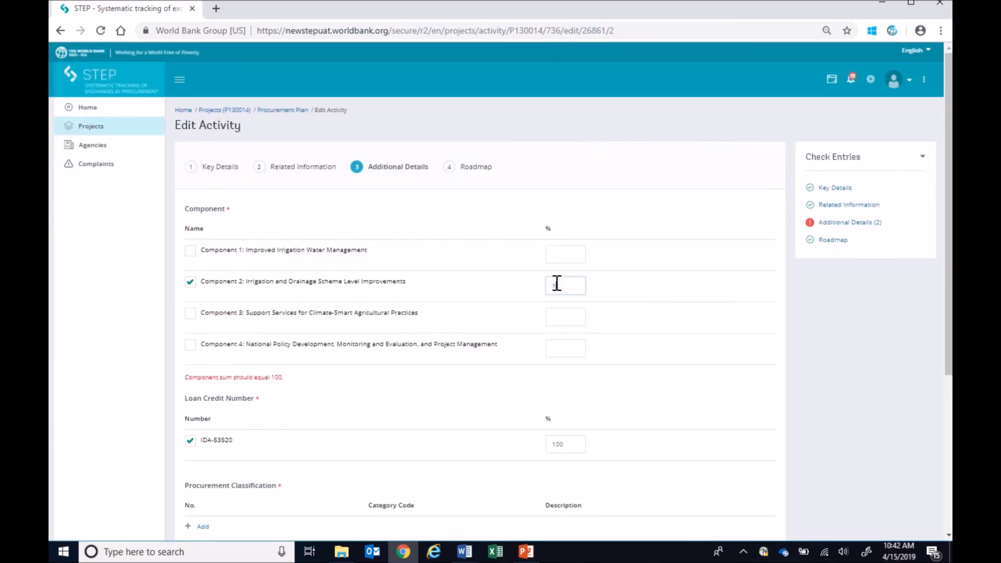
text(0)
scroll(710, 414, down, 6)
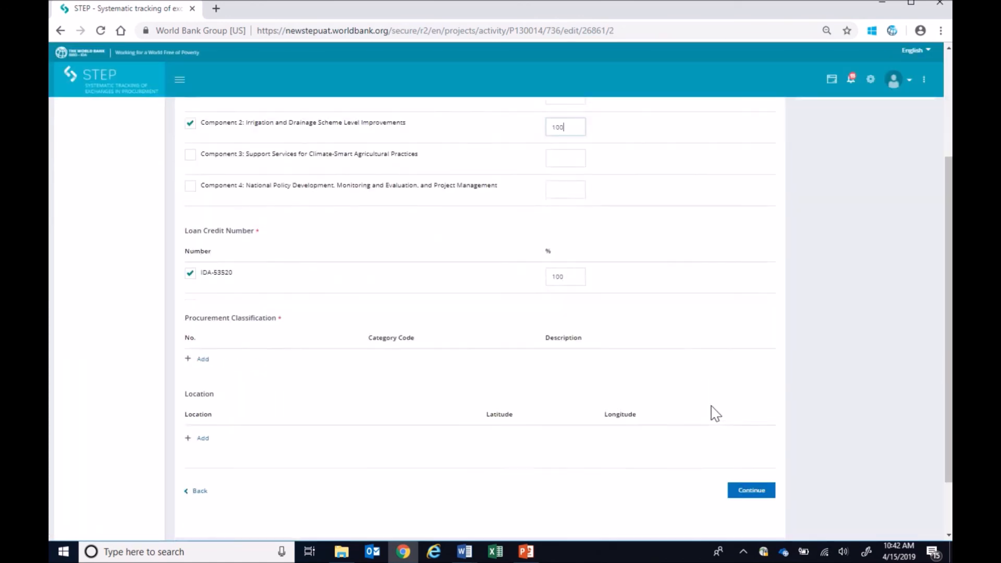
click(753, 419)
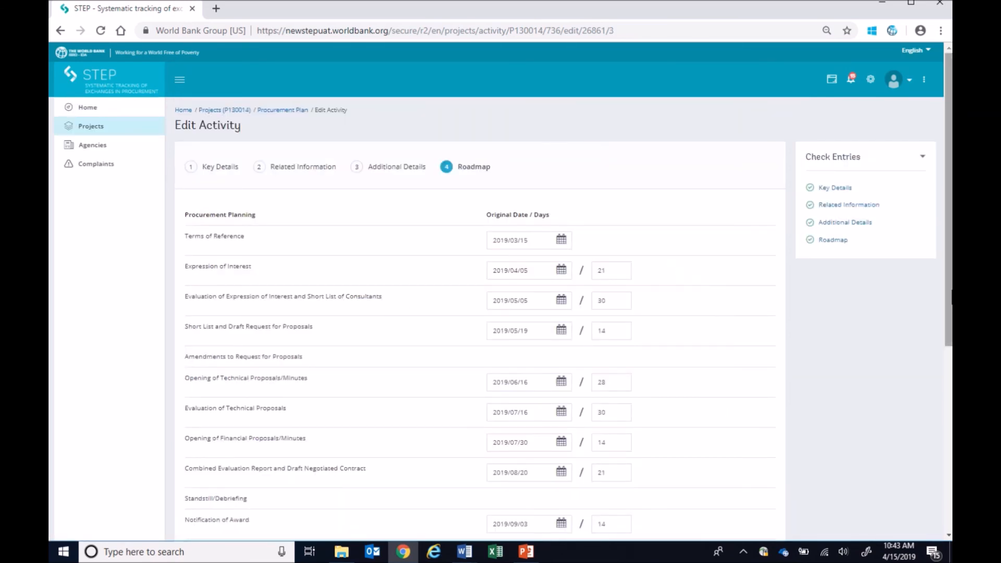
- Review the planned dates and durations in the roadmap of activity CS-01 through contract completion
drag(951, 293, 948, 332)
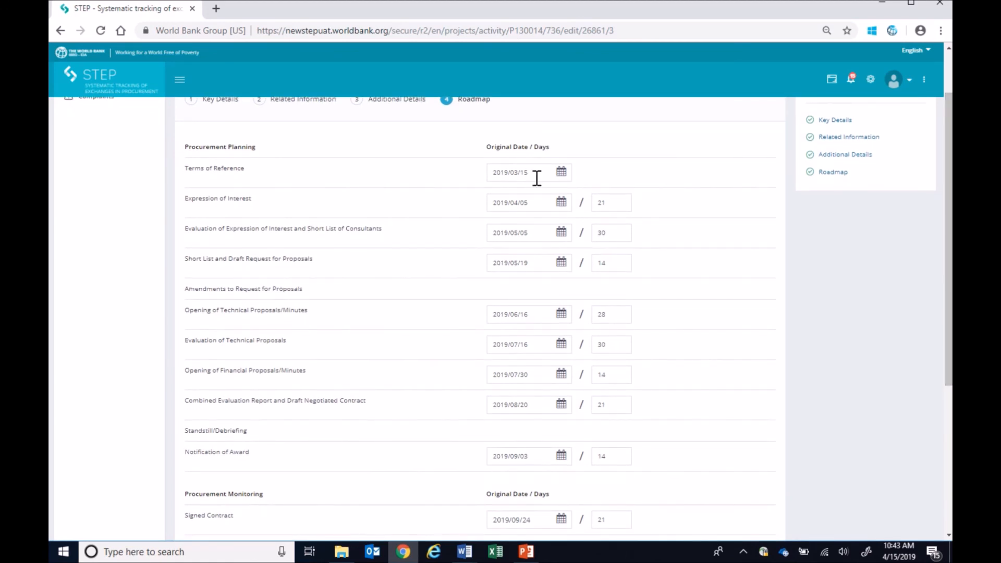
scroll(620, 255, down, 4)
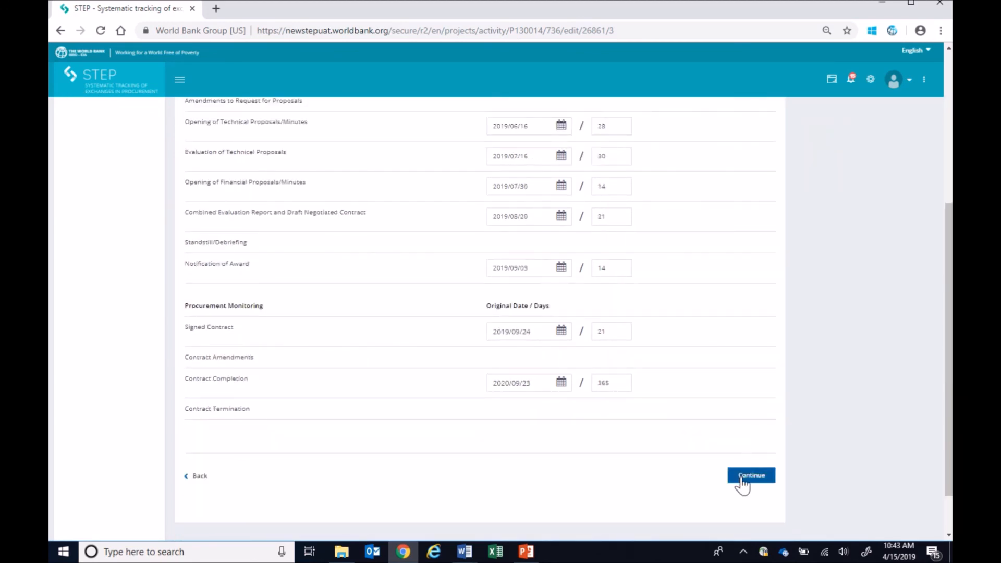